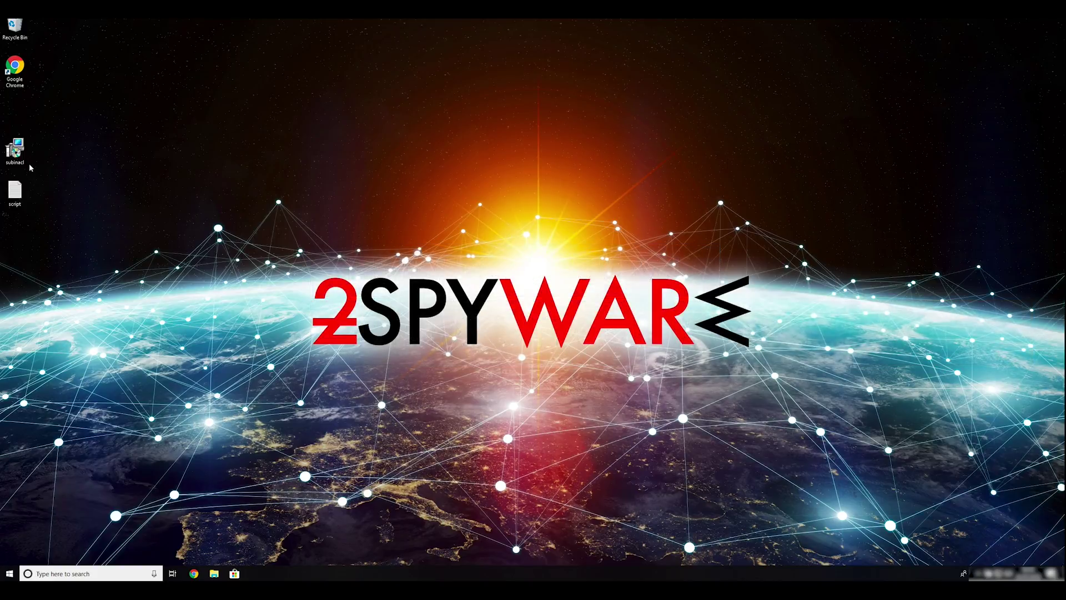
Step: Launch the SubInAcl installer from the desktop and get past the welcome page
{"action": "left_click_drag", "start_coordinate": [63, 214], "coordinate": [14, 133]}
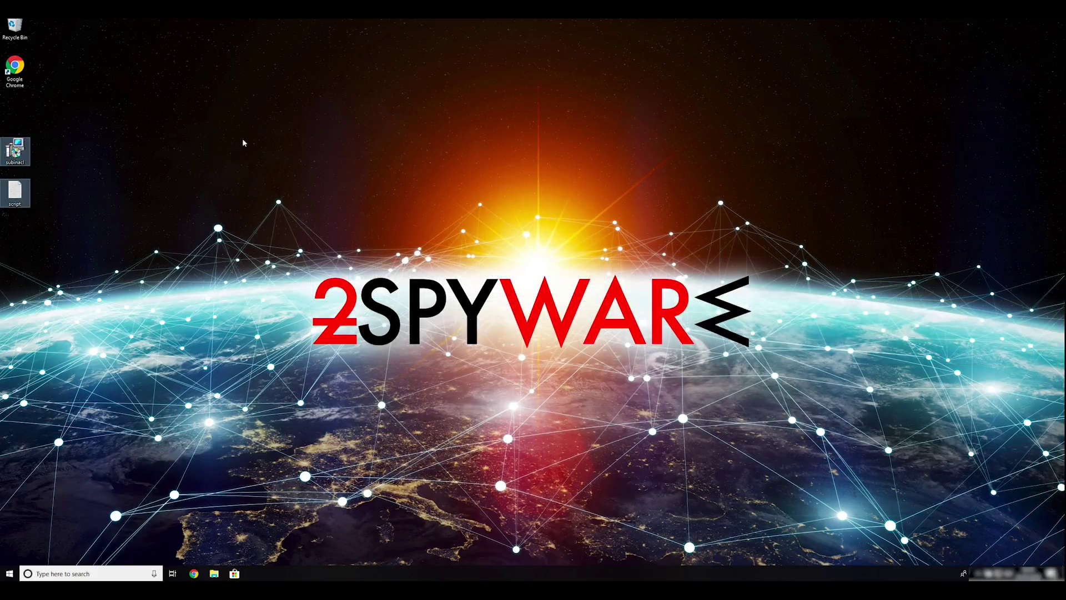
{"action": "left_click", "coordinate": [263, 173]}
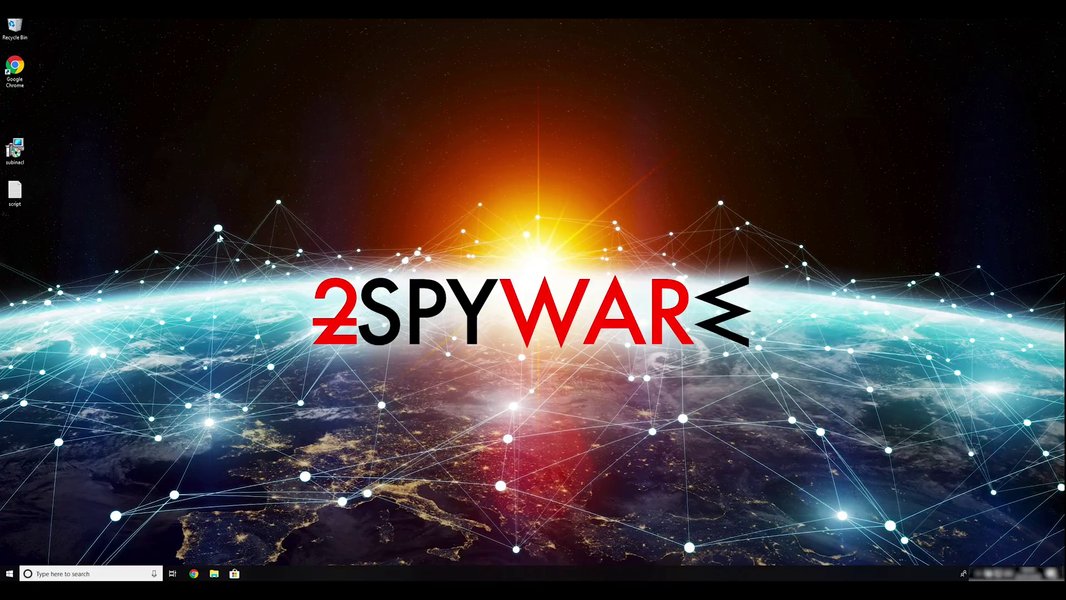
{"action": "double_click", "coordinate": [21, 150]}
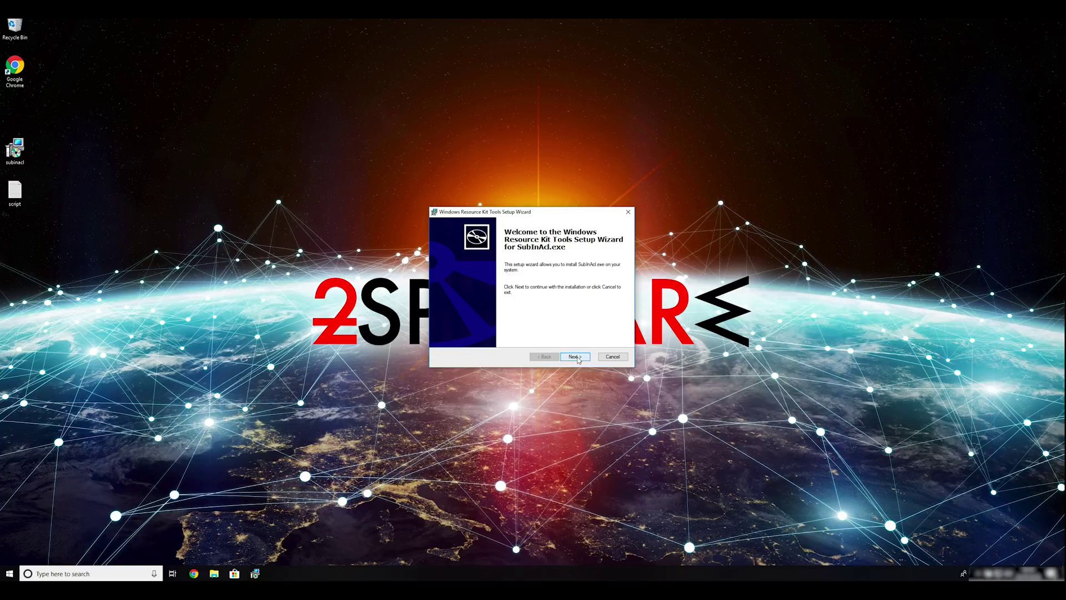
{"action": "left_click", "coordinate": [577, 358]}
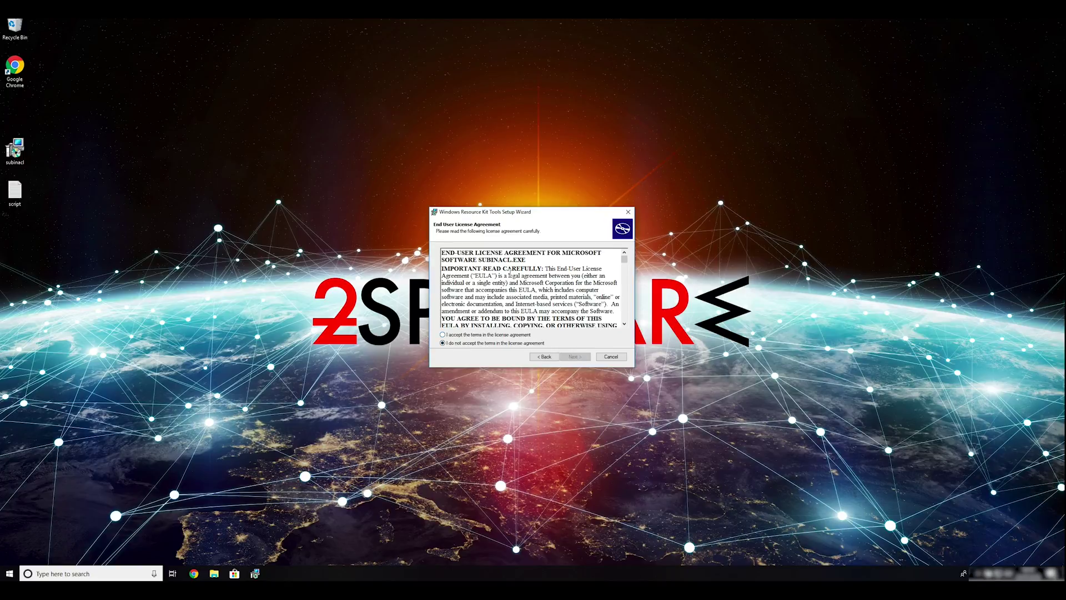
Step: Accept the licence agreement and install SubInAcl.exe into the default folder on C, then finish
{"action": "left_click_drag", "start_coordinate": [624, 261], "coordinate": [626, 322]}
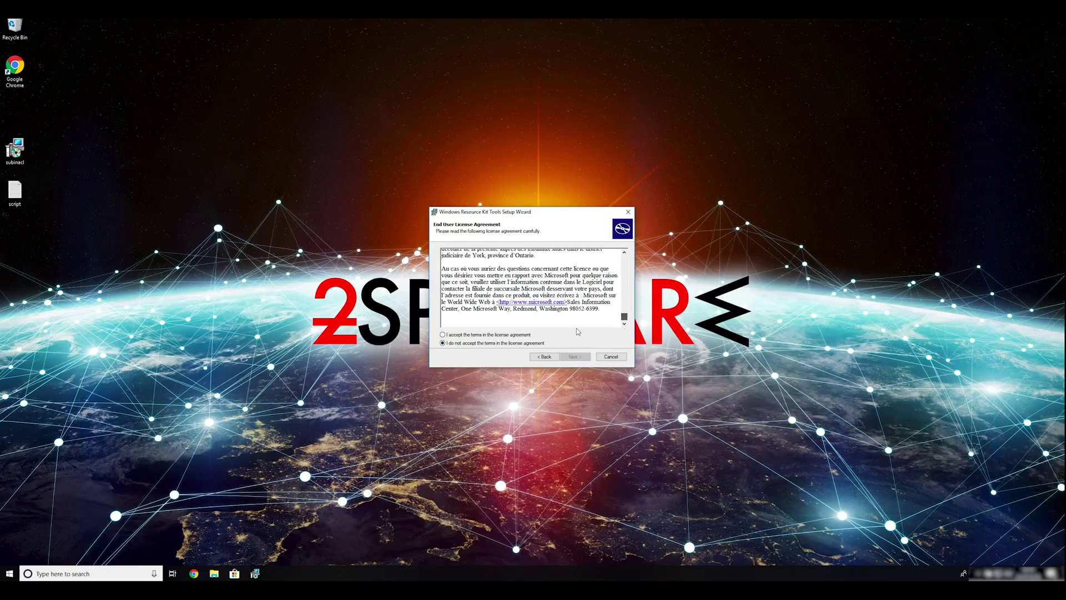
{"action": "left_click", "coordinate": [443, 335]}
{"action": "left_click", "coordinate": [581, 358]}
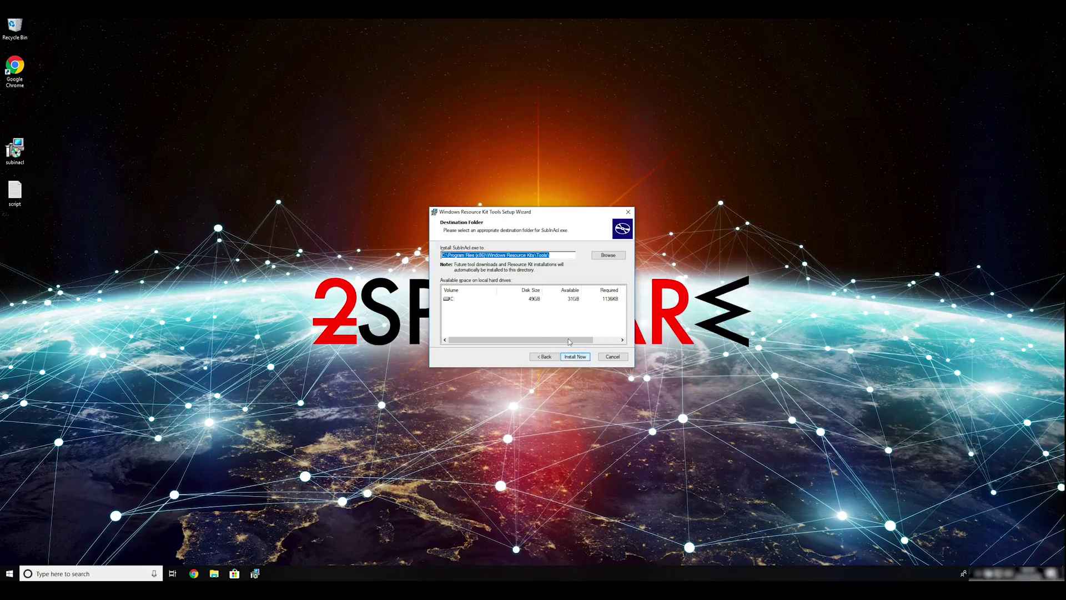
{"action": "left_click", "coordinate": [575, 356]}
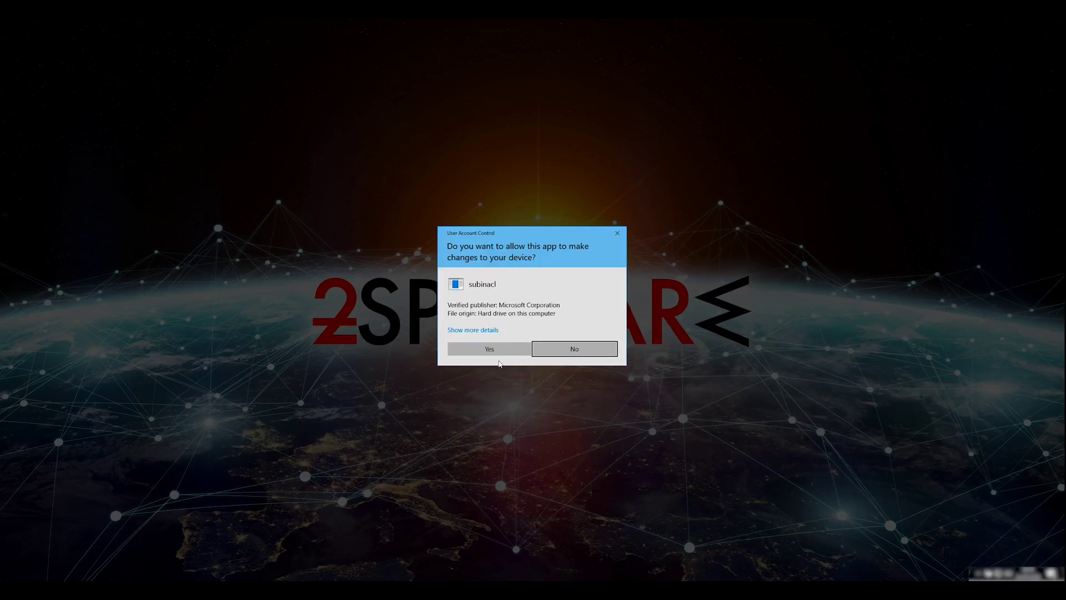
{"action": "left_click", "coordinate": [496, 353]}
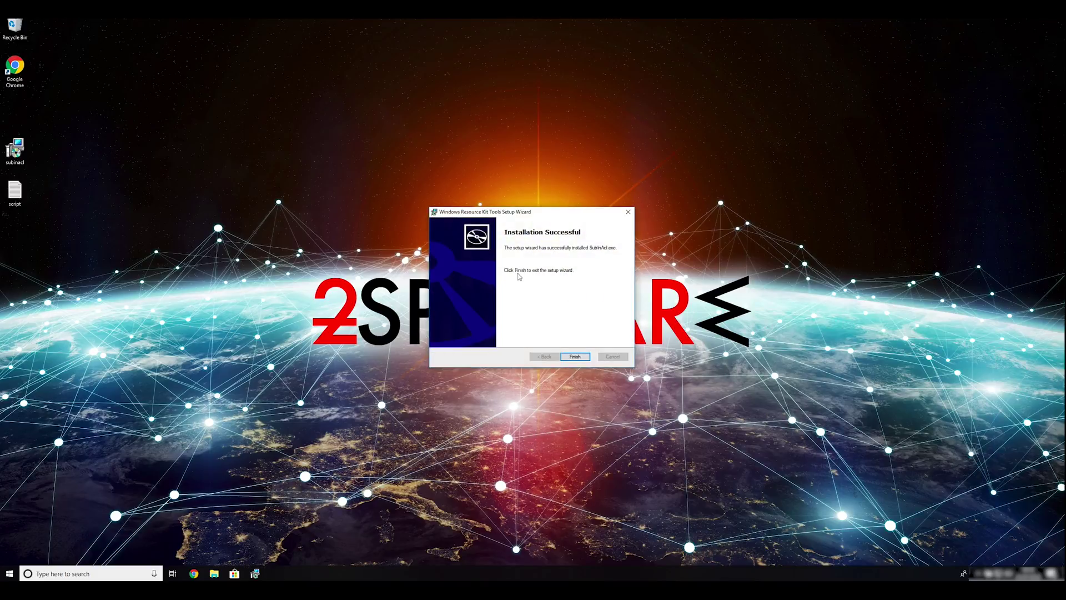
{"action": "left_click", "coordinate": [575, 356]}
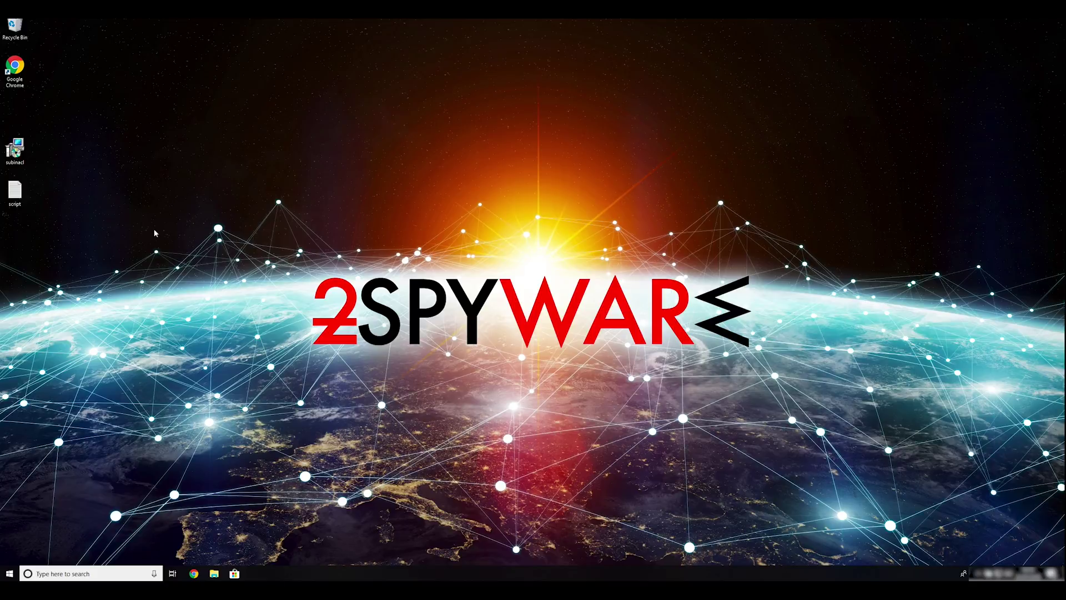
Step: Replace the Run box text with 'msconfig' and run it
{"action": "key", "text": "super+r"}
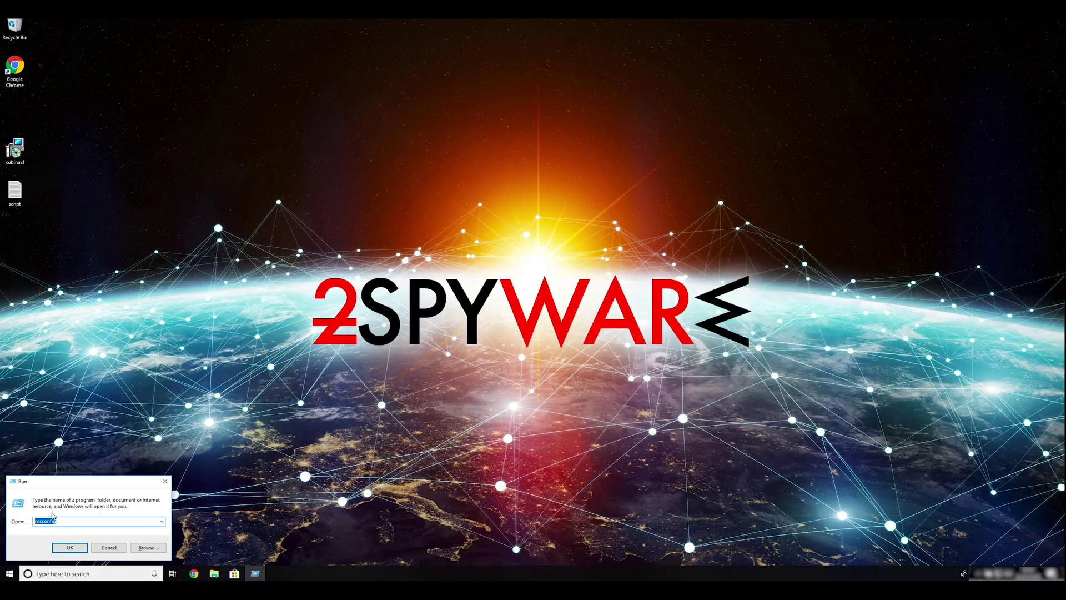
{"action": "left_click", "coordinate": [70, 520]}
{"action": "left_click_drag", "start_coordinate": [72, 522], "coordinate": [32, 516]}
{"action": "type", "text": "msconfig"}
{"action": "left_click", "coordinate": [68, 549]}
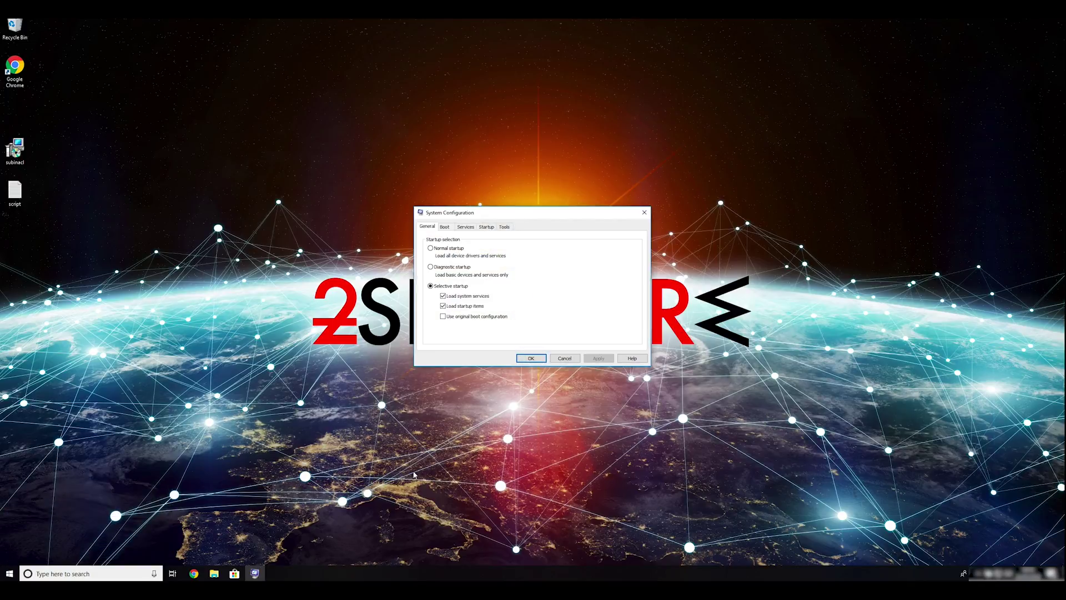
Step: On the Boot tab, enable Safe boot with Network, then apply and confirm with OK
{"action": "left_click_drag", "start_coordinate": [524, 214], "coordinate": [551, 172]}
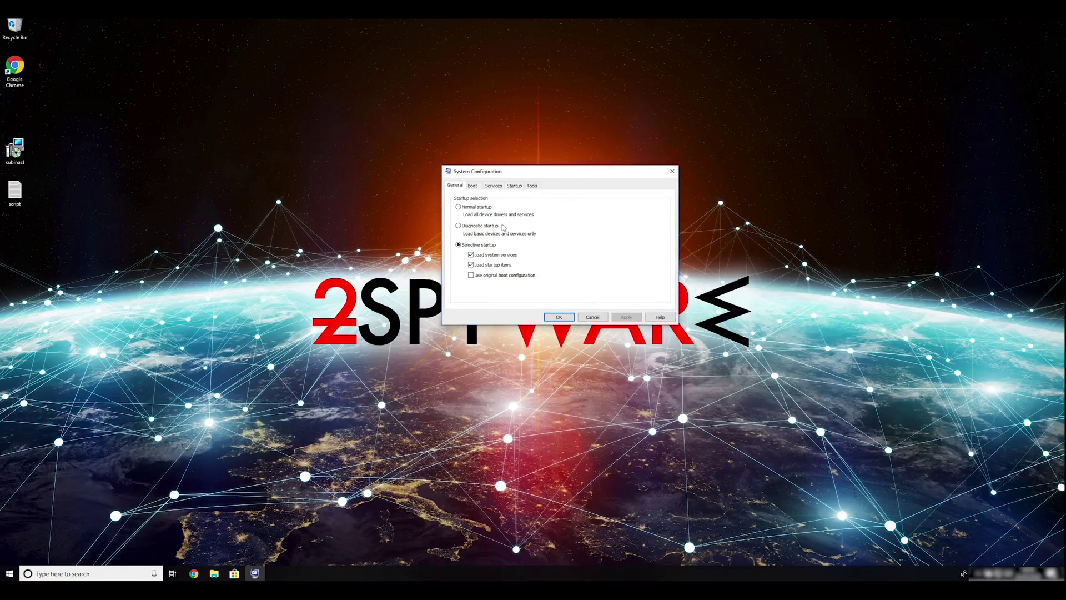
{"action": "left_click", "coordinate": [472, 186]}
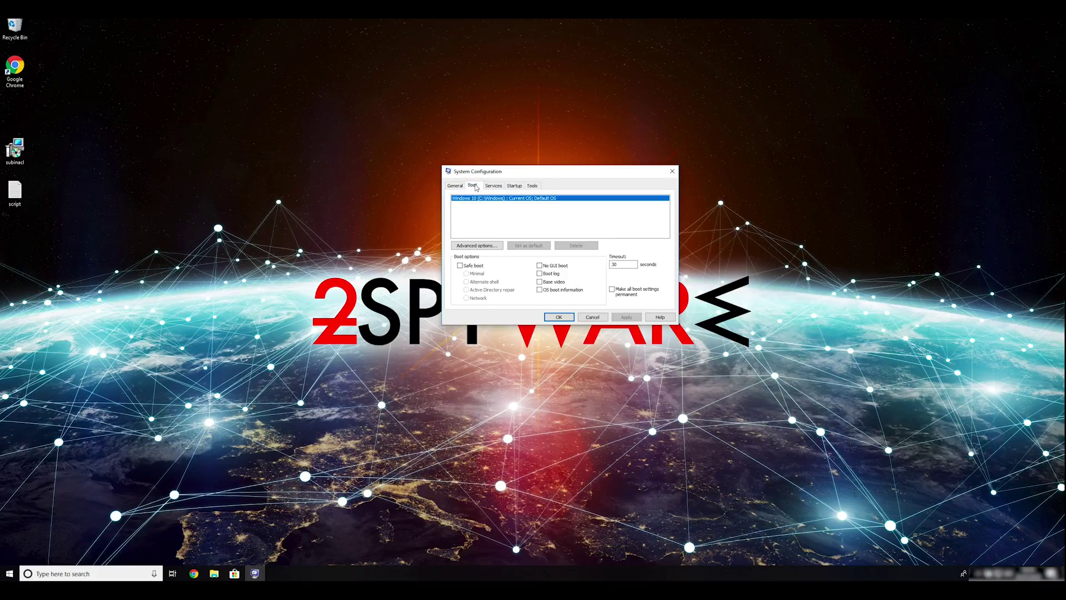
{"action": "left_click", "coordinate": [461, 266]}
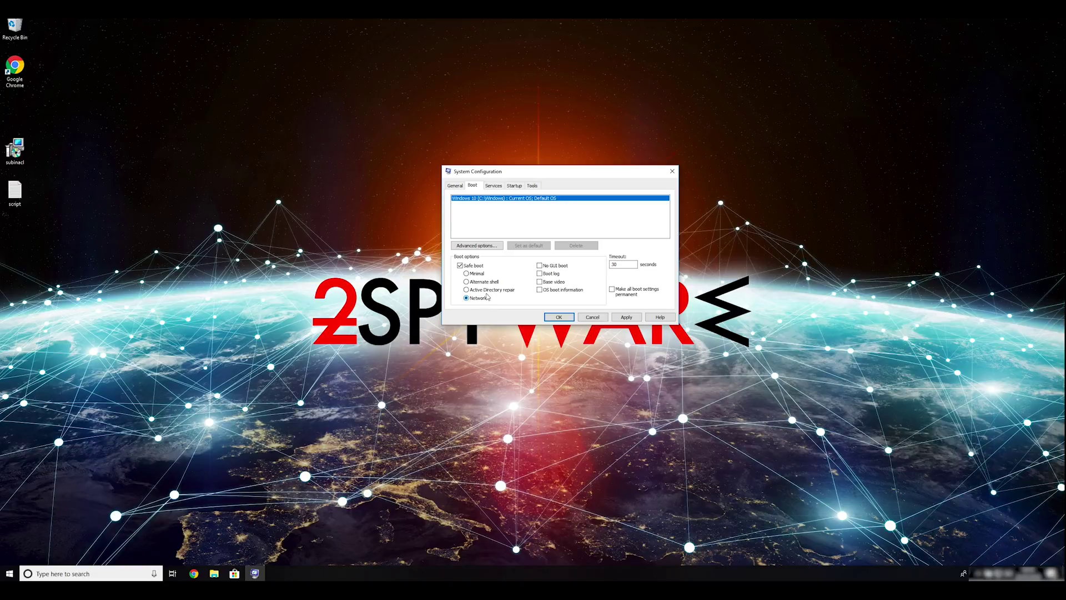
{"action": "left_click", "coordinate": [632, 321]}
{"action": "left_click", "coordinate": [566, 317]}
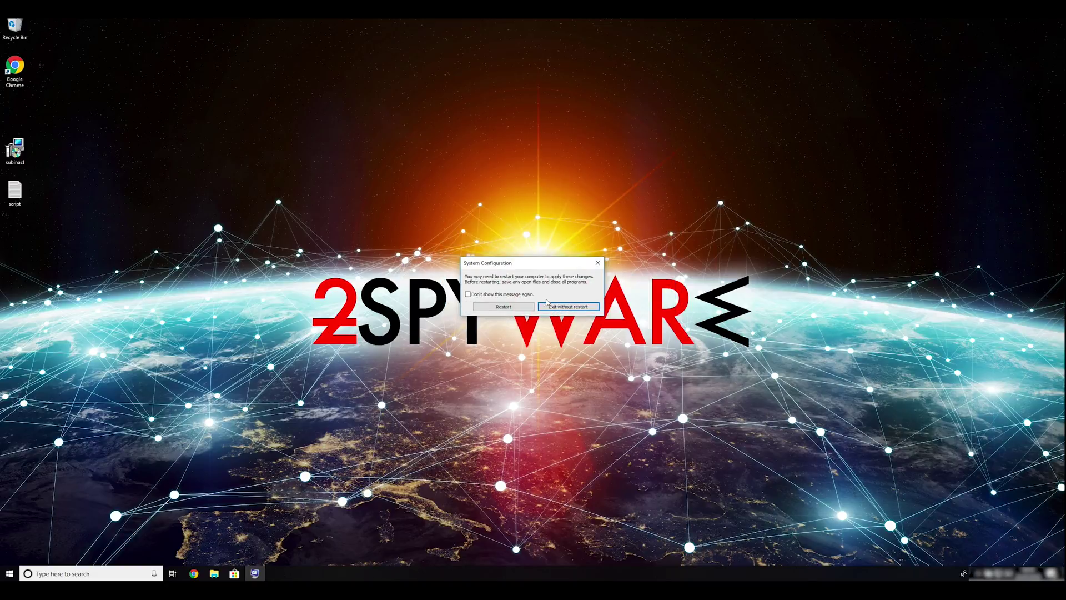
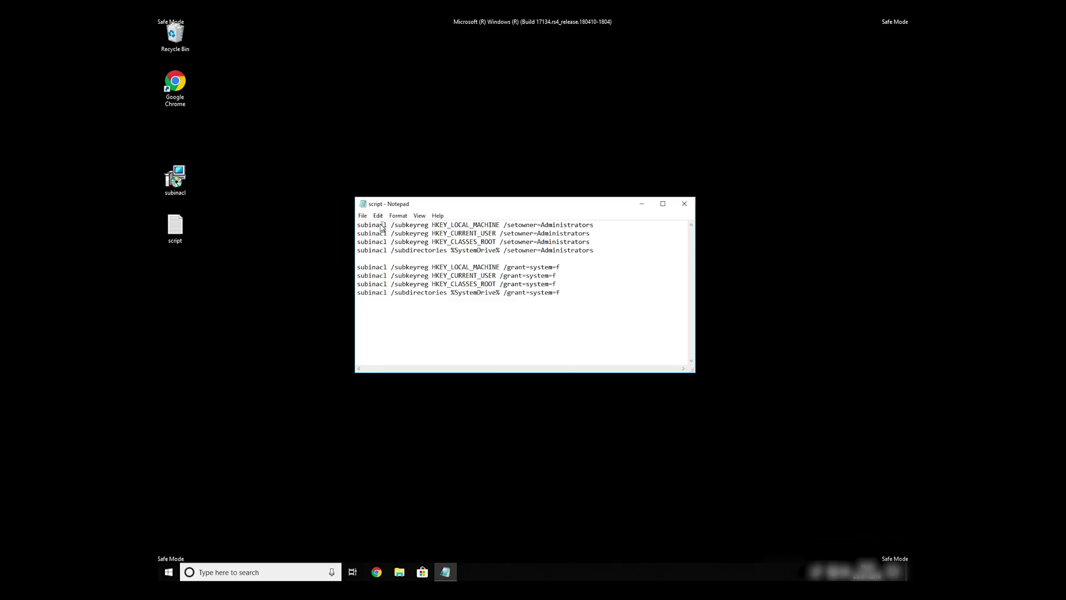
Step: Save the Notepad script to the Desktop as FIX.BAT with the All Files type
{"action": "left_click", "coordinate": [362, 216]}
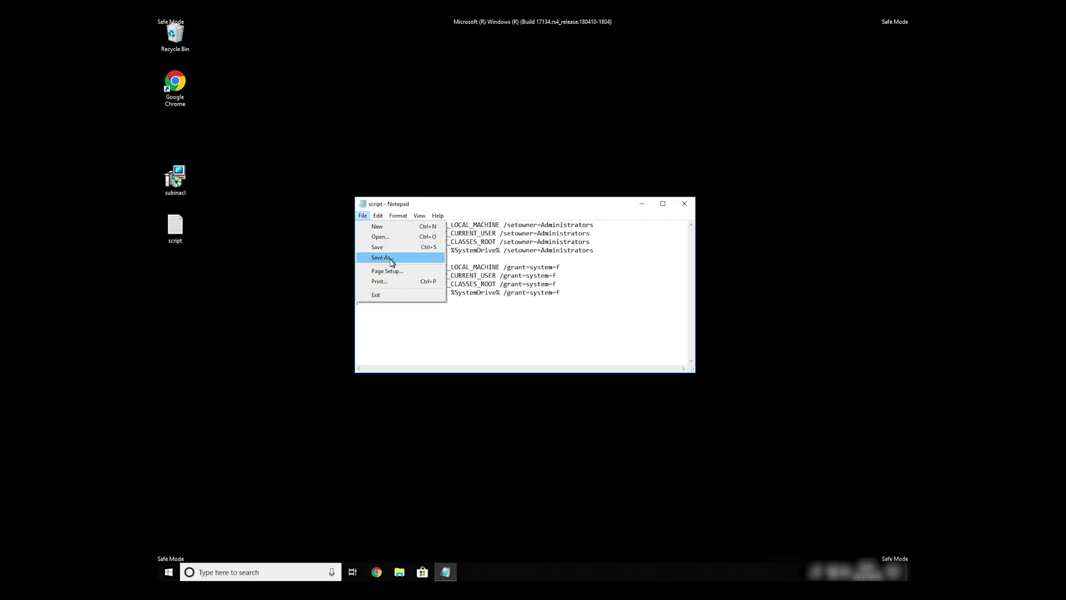
{"action": "left_click", "coordinate": [376, 258]}
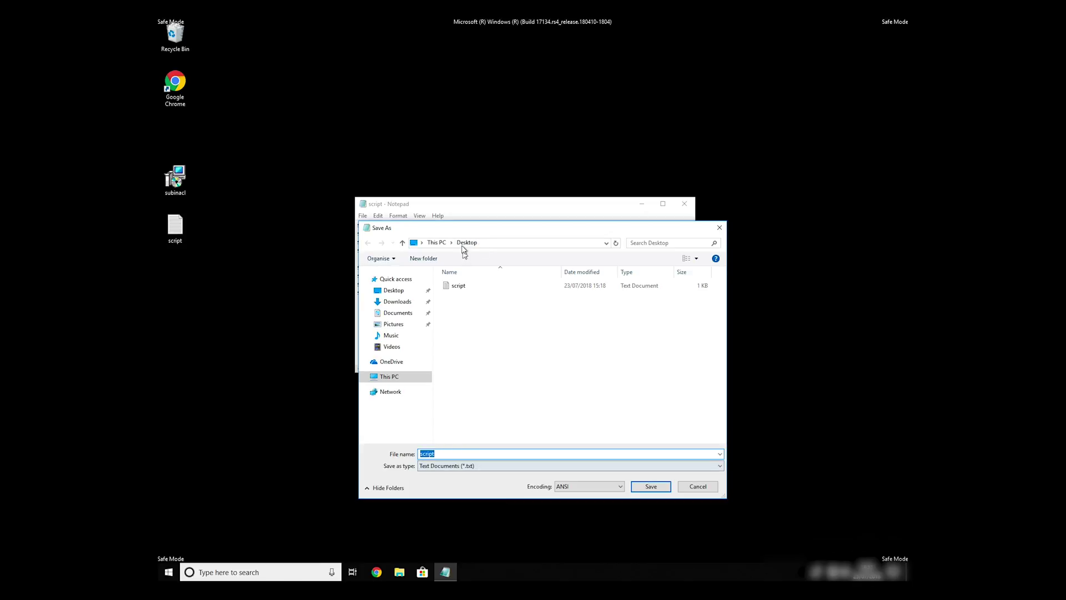
{"action": "left_click", "coordinate": [465, 244]}
{"action": "left_click", "coordinate": [450, 454]}
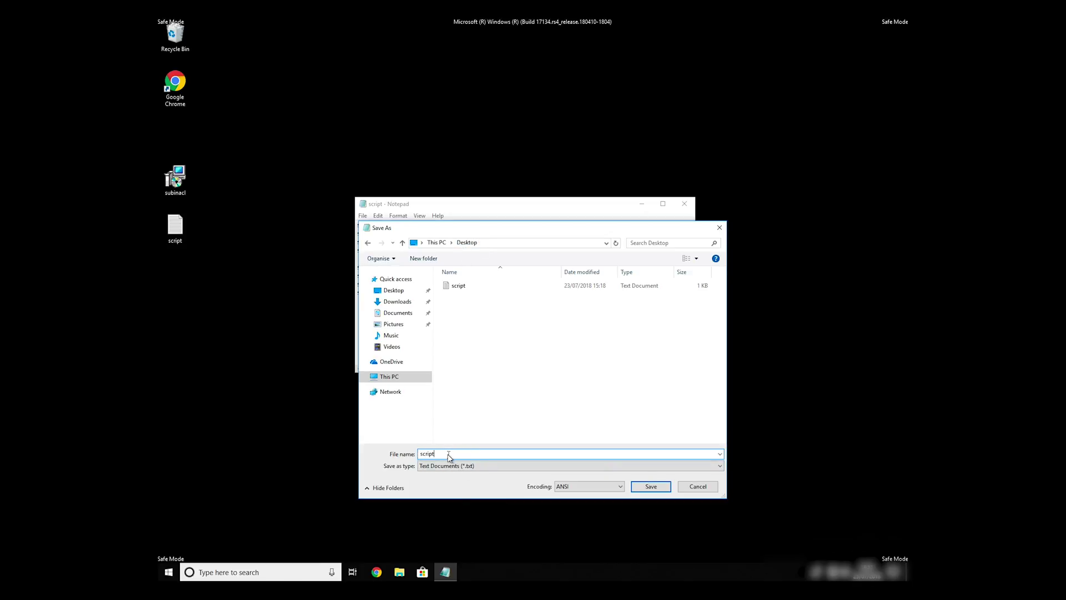
{"action": "left_click_drag", "start_coordinate": [450, 454], "coordinate": [421, 453]}
{"action": "left_click", "coordinate": [460, 467]}
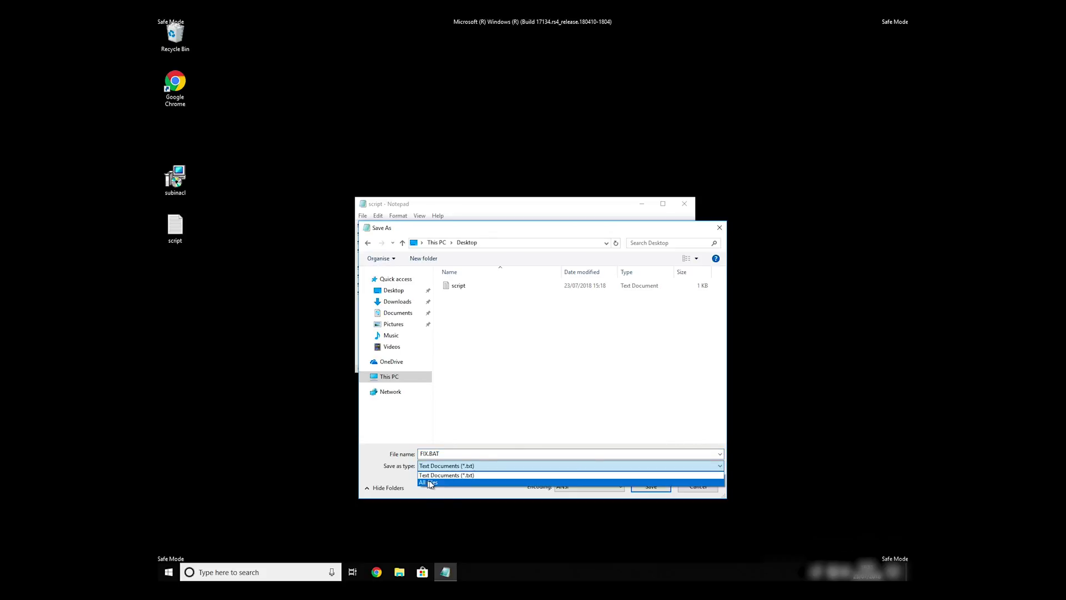
{"action": "left_click", "coordinate": [438, 482]}
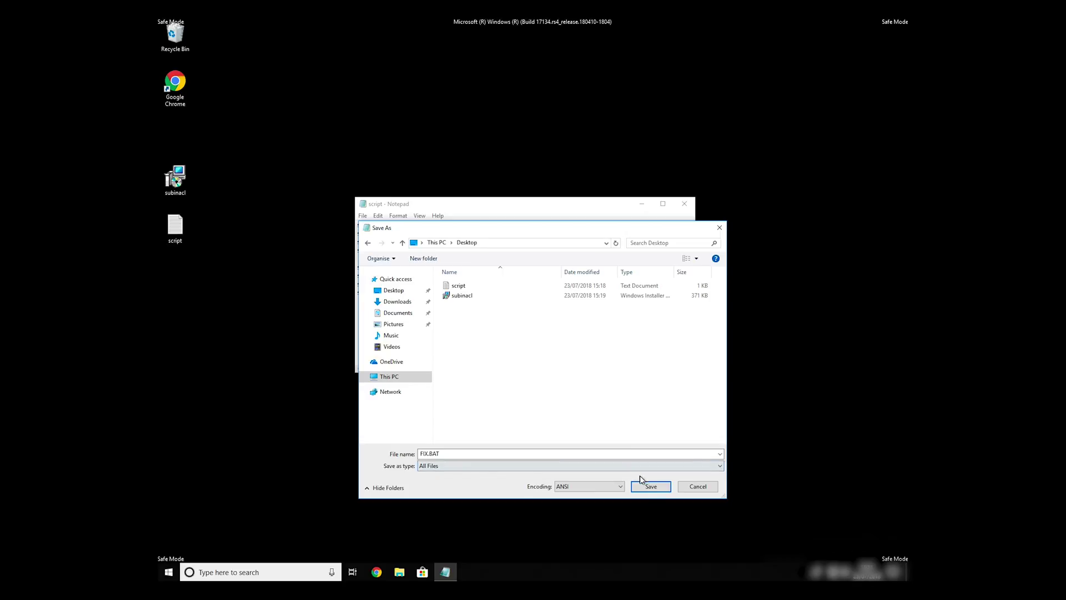
{"action": "left_click", "coordinate": [649, 487]}
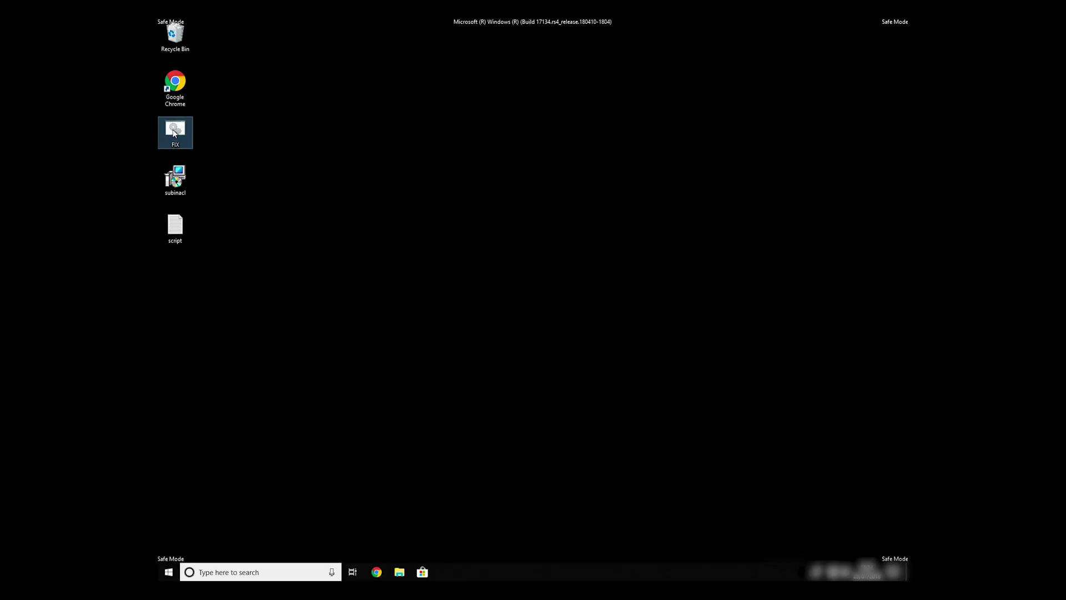
Step: Copy the FIX file from the desktop and browse to C:\Program Files (x86)
{"action": "right_click", "coordinate": [174, 132]}
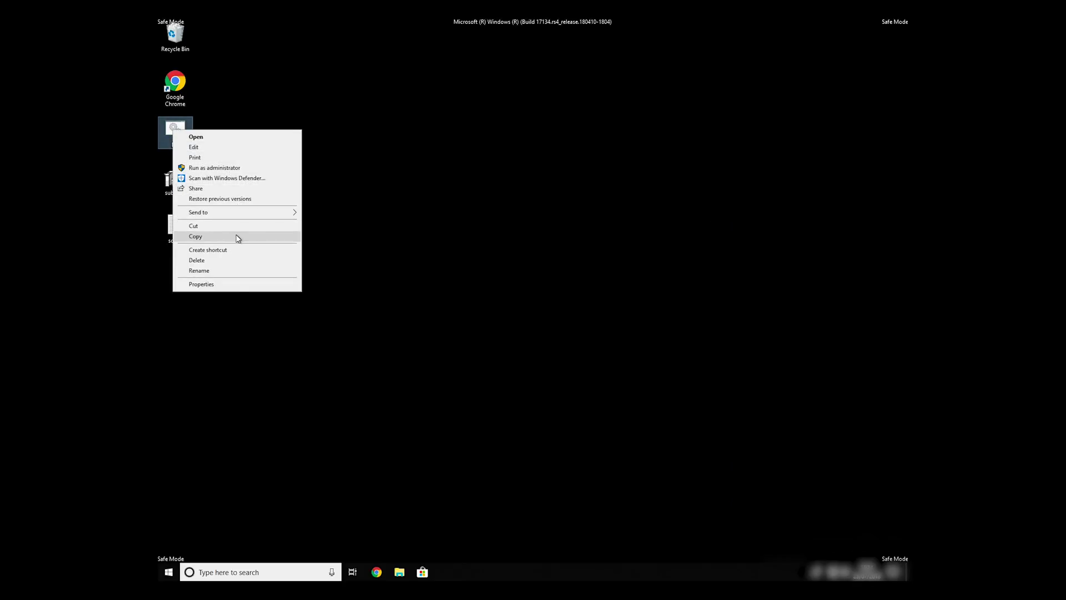
{"action": "left_click", "coordinate": [238, 238]}
{"action": "double_click", "coordinate": [175, 35]}
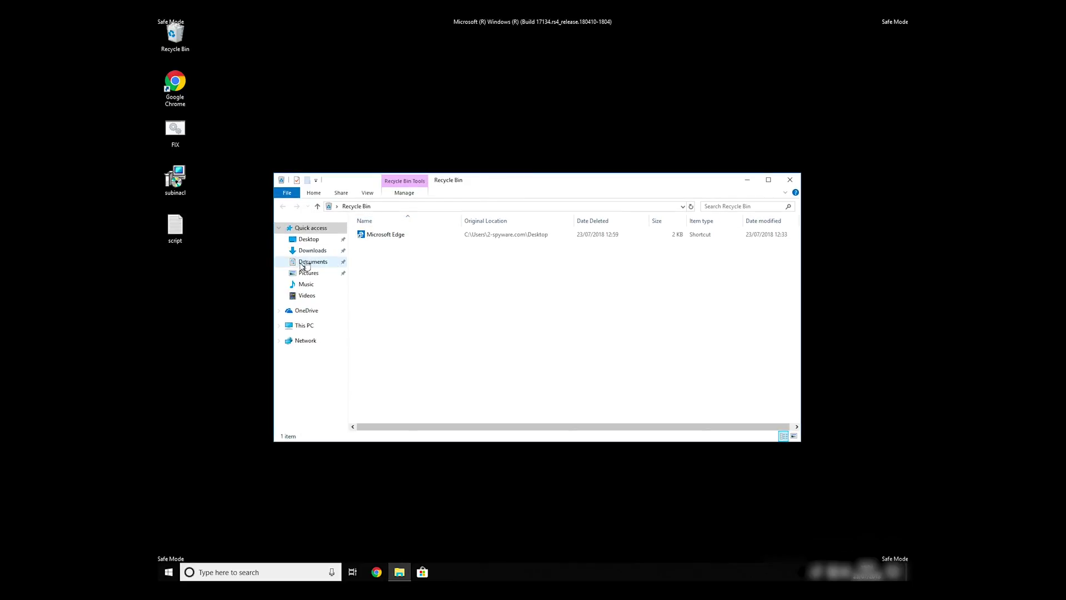
{"action": "left_click", "coordinate": [309, 326]}
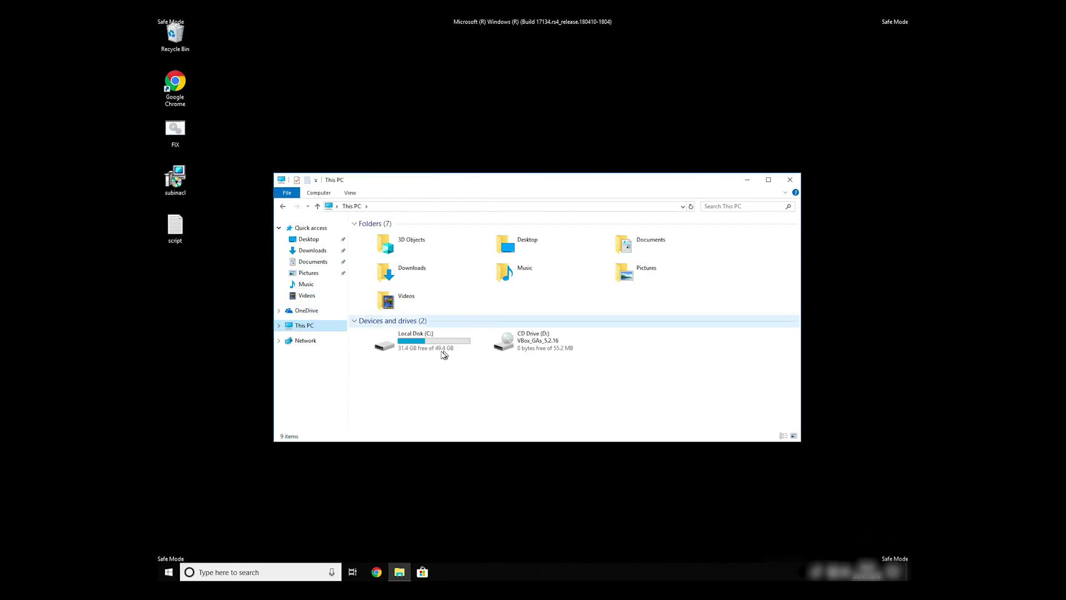
{"action": "double_click", "coordinate": [444, 354]}
{"action": "double_click", "coordinate": [389, 256]}
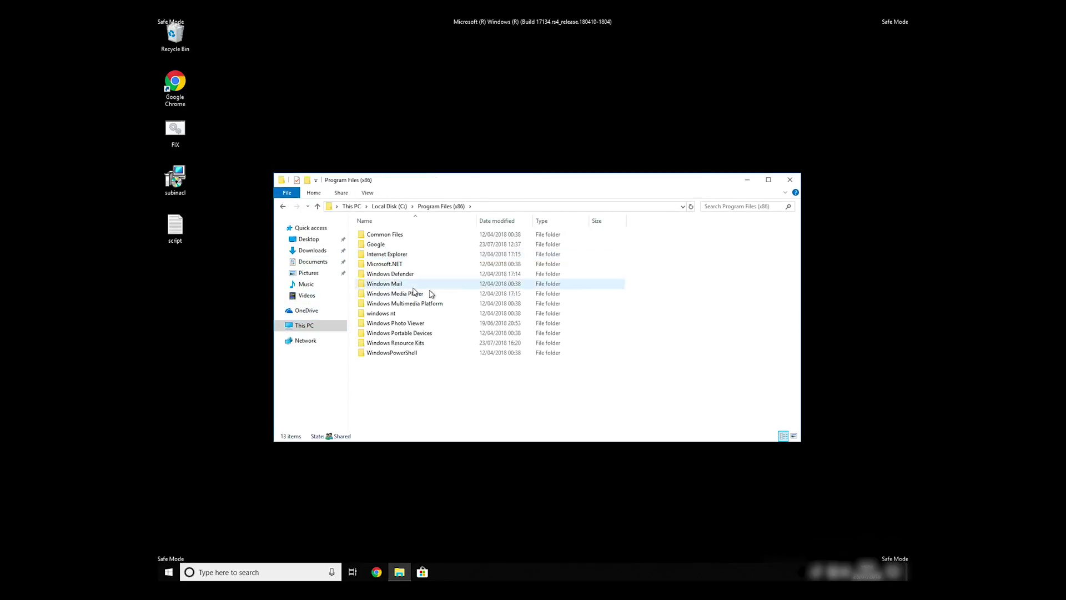
Step: Paste FIX into the Windows Resource Kits\Tools folder
{"action": "left_click", "coordinate": [417, 343]}
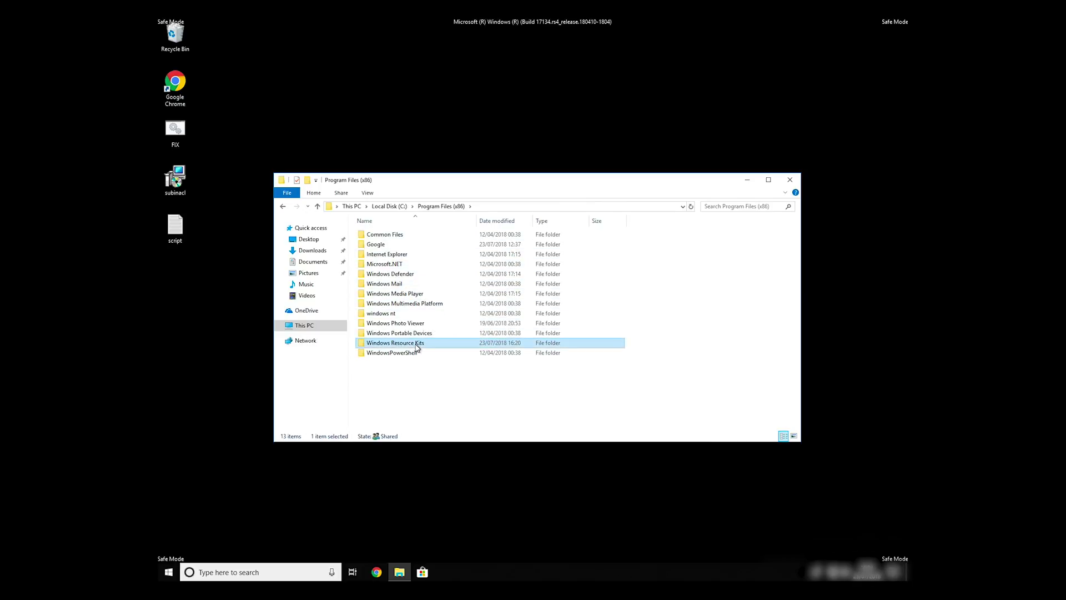
{"action": "double_click", "coordinate": [417, 344]}
{"action": "double_click", "coordinate": [374, 235]}
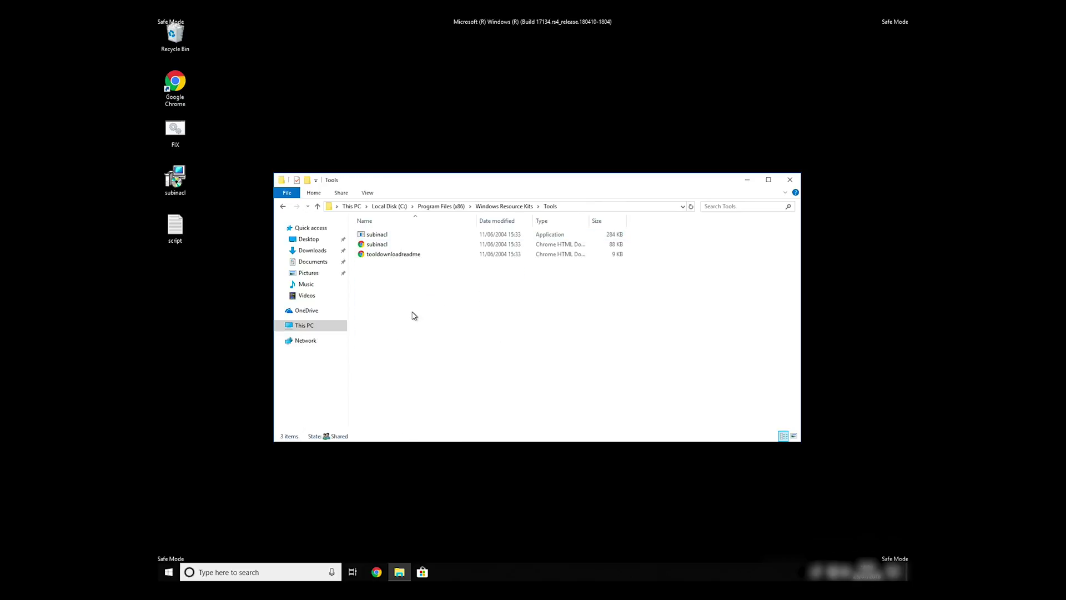
{"action": "right_click", "coordinate": [414, 316]}
{"action": "left_click", "coordinate": [482, 377]}
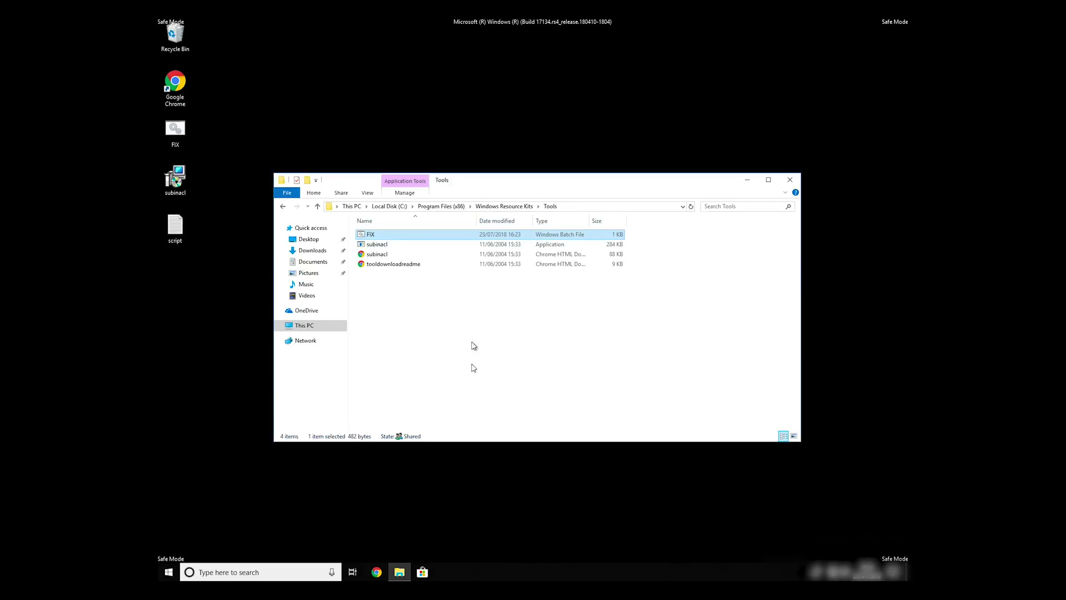
{"action": "left_click_drag", "start_coordinate": [520, 189], "coordinate": [535, 150]}
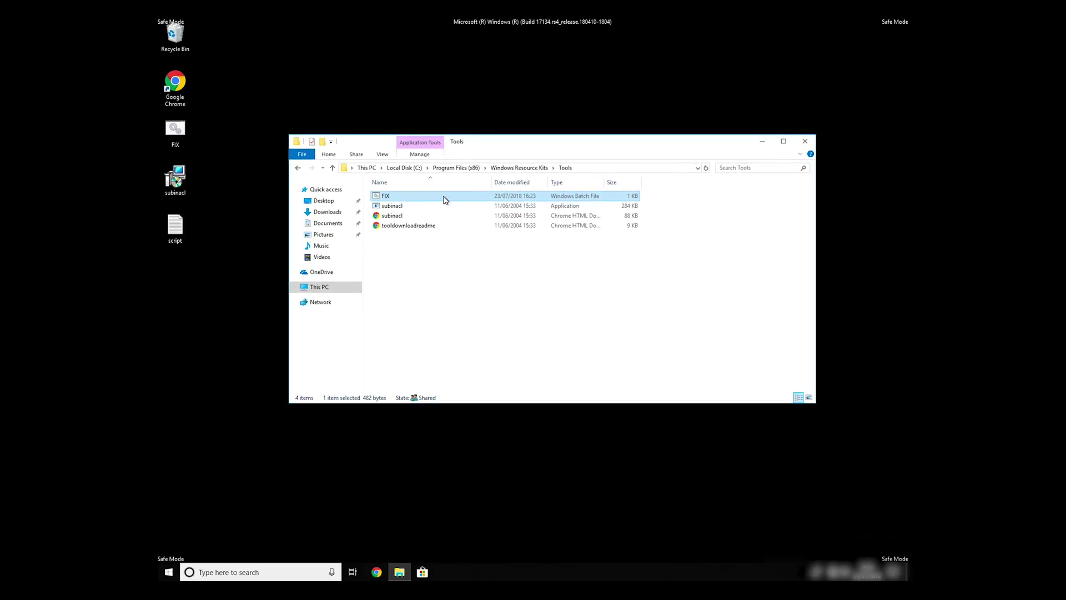
{"action": "left_click", "coordinate": [546, 267]}
Step: Close File Explorer and launch Command Prompt as administrator
{"action": "left_click", "coordinate": [805, 141]}
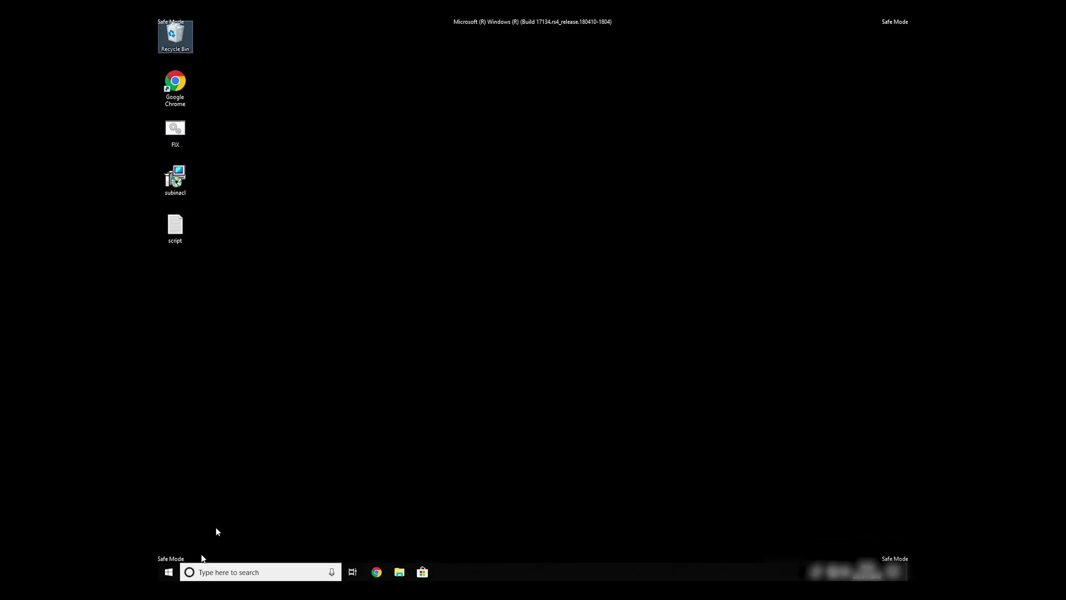
{"action": "left_click", "coordinate": [216, 576]}
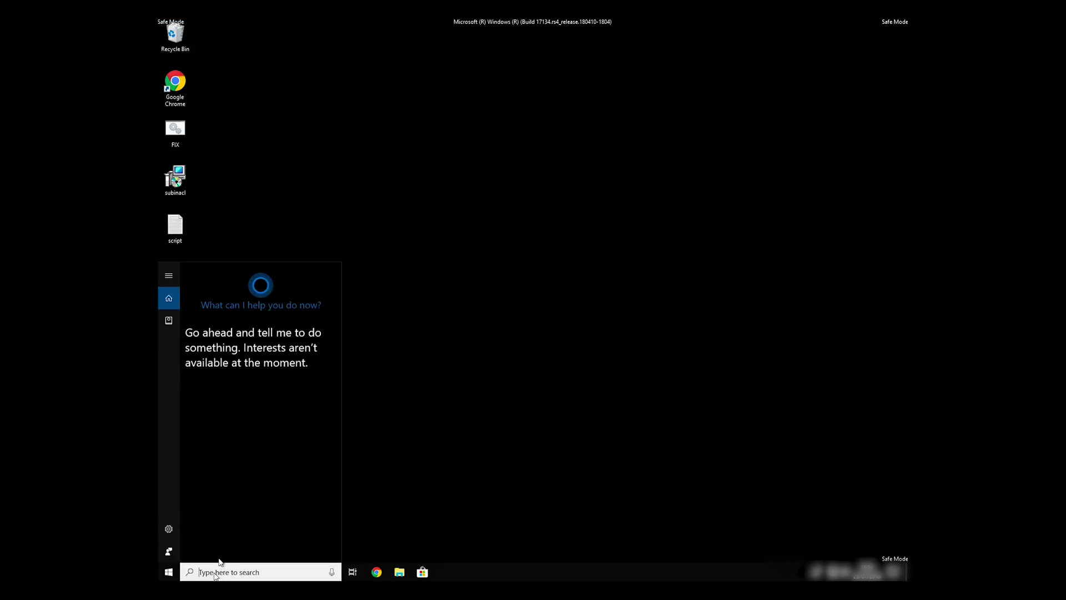
{"action": "type", "text": "cmd"}
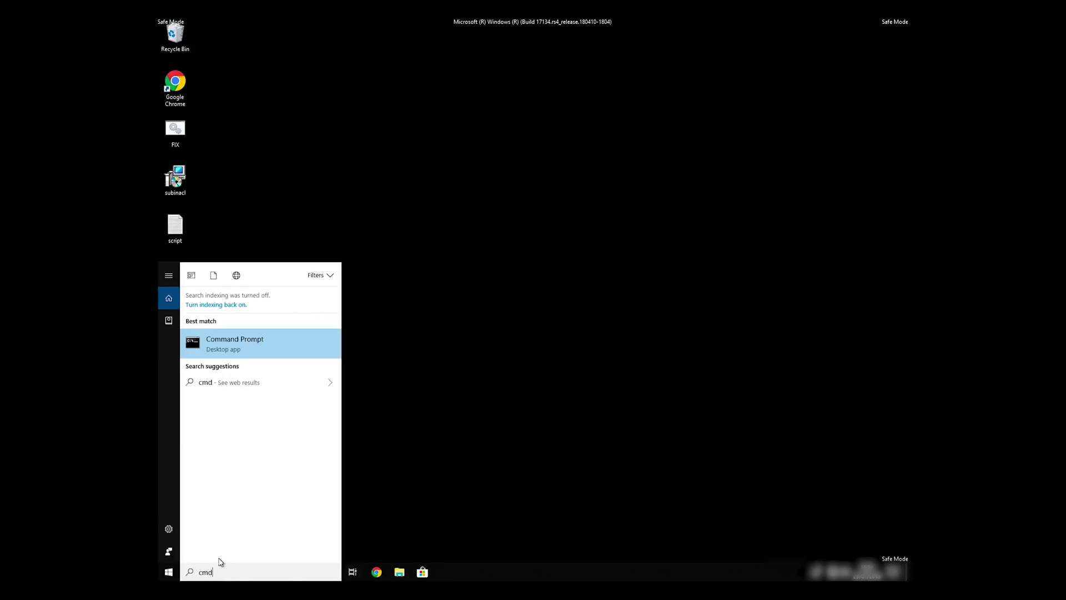
{"action": "right_click", "coordinate": [245, 344]}
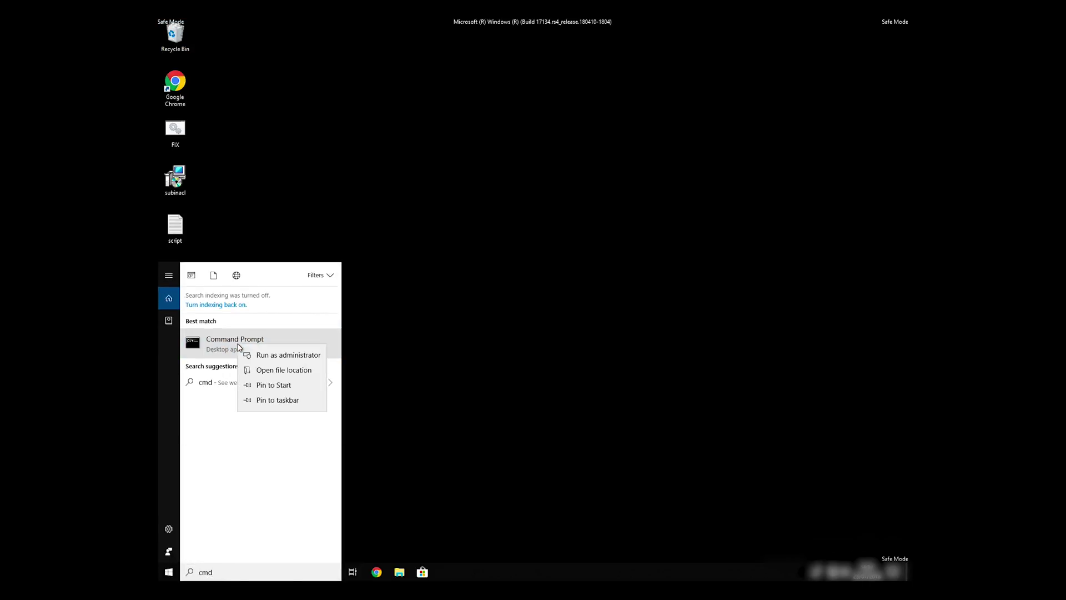
{"action": "left_click", "coordinate": [275, 358]}
Step: Change into the Windows Resource Kits\Tools folder, run FIX.BAT, then close the console
{"action": "type", "text": "CD"}
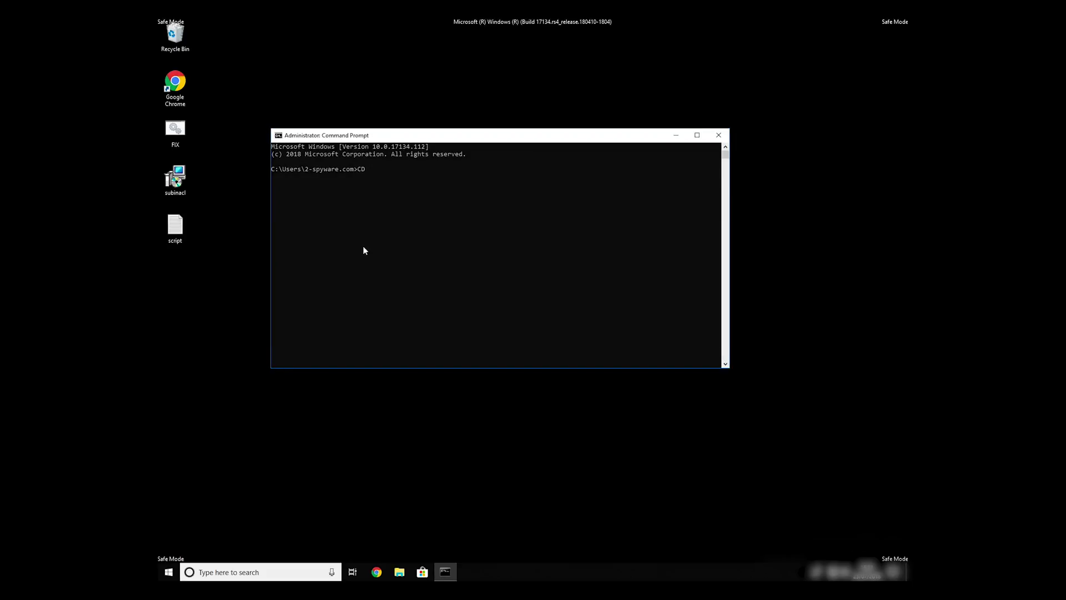
{"action": "type", "text": " \"C:\\Progra"}
{"action": "key", "text": "Tab"}
{"action": "key", "text": "Tab"}
{"action": "key", "text": "Tab"}
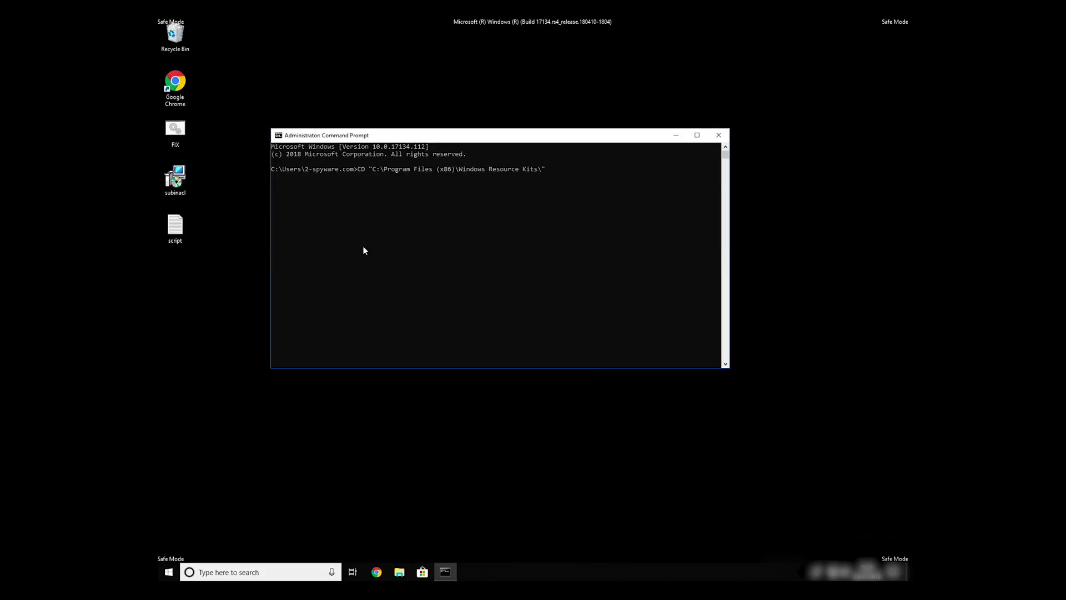
{"action": "type", "text": "\\t"}
{"action": "key", "text": "Tab"}
{"action": "key", "text": "Return"}
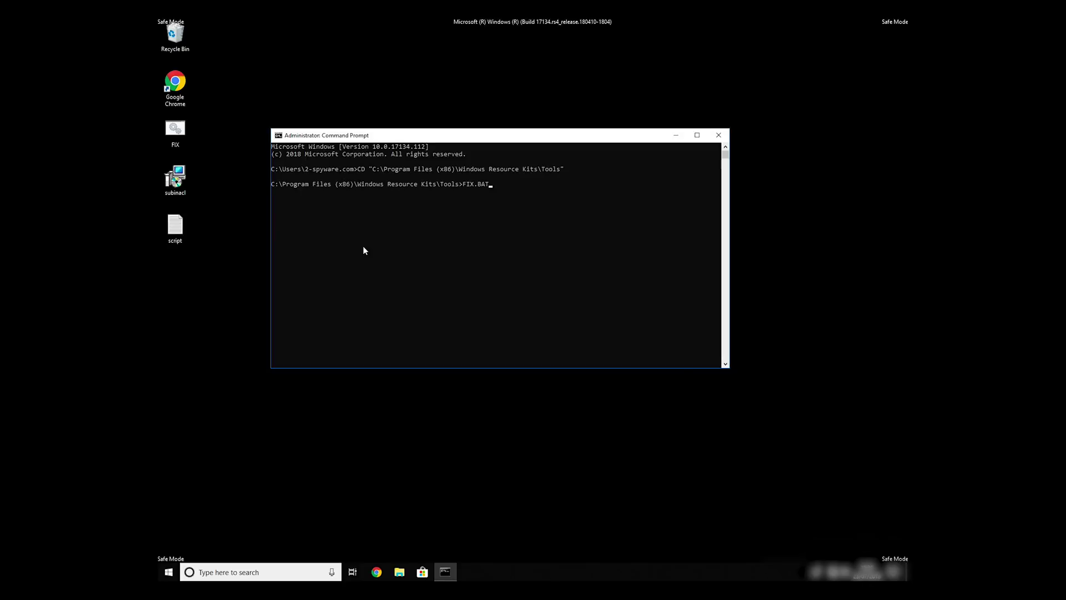
{"action": "key", "text": "Return"}
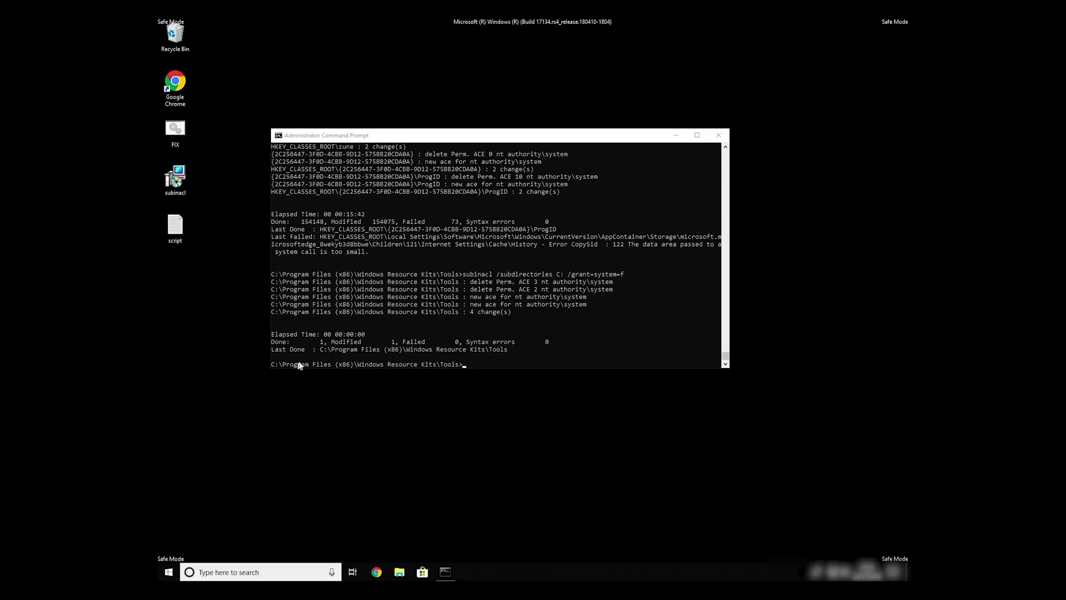
{"action": "left_click", "coordinate": [718, 135]}
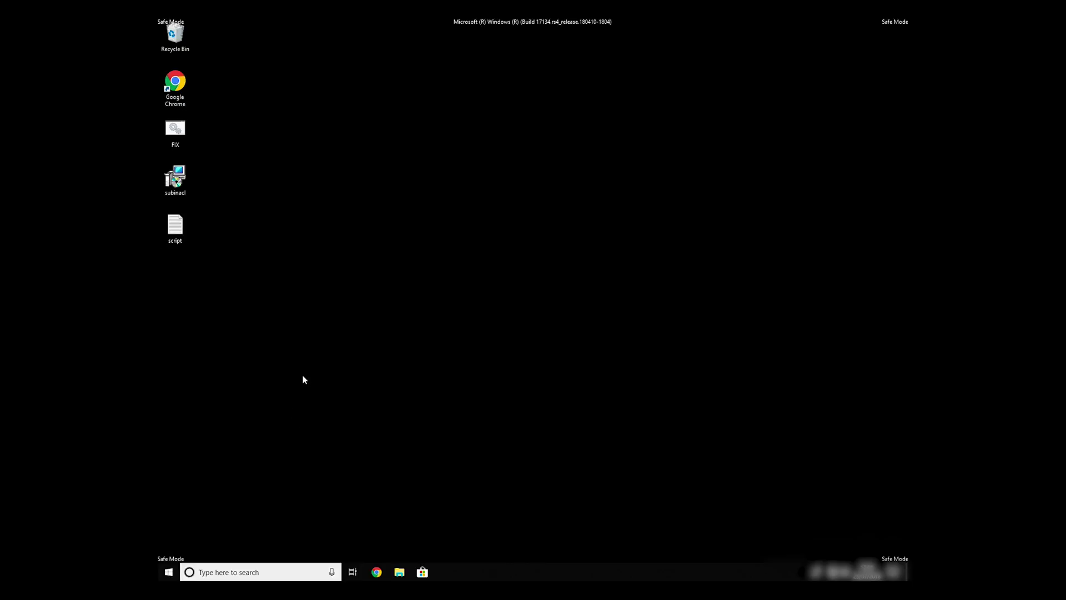
Step: Run msconfig, uncheck Safe boot on the Boot tab, and apply the change
{"action": "key", "text": "super+r"}
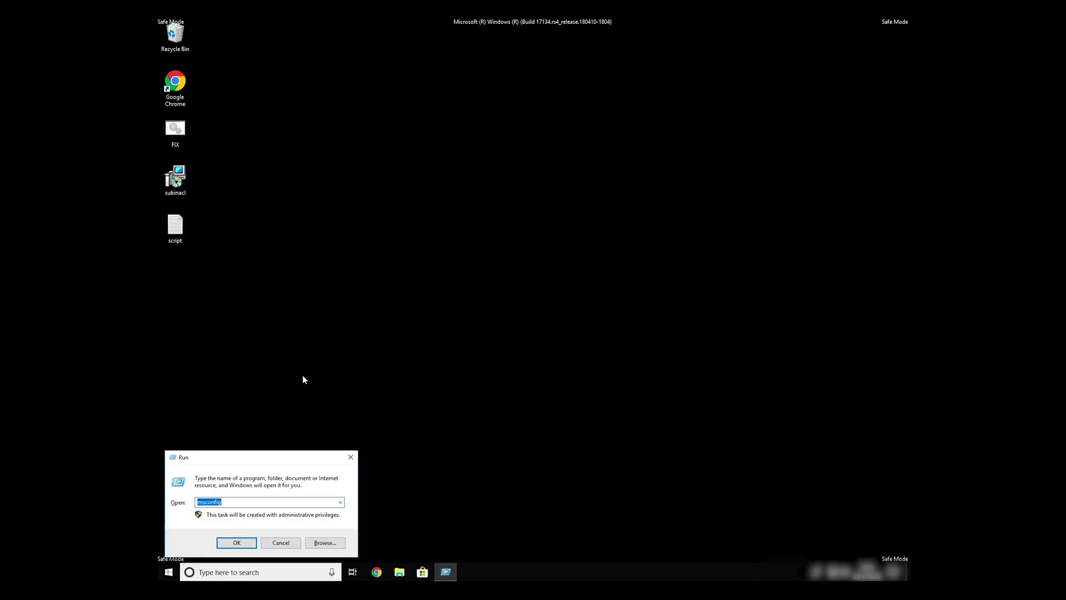
{"action": "left_click", "coordinate": [238, 543]}
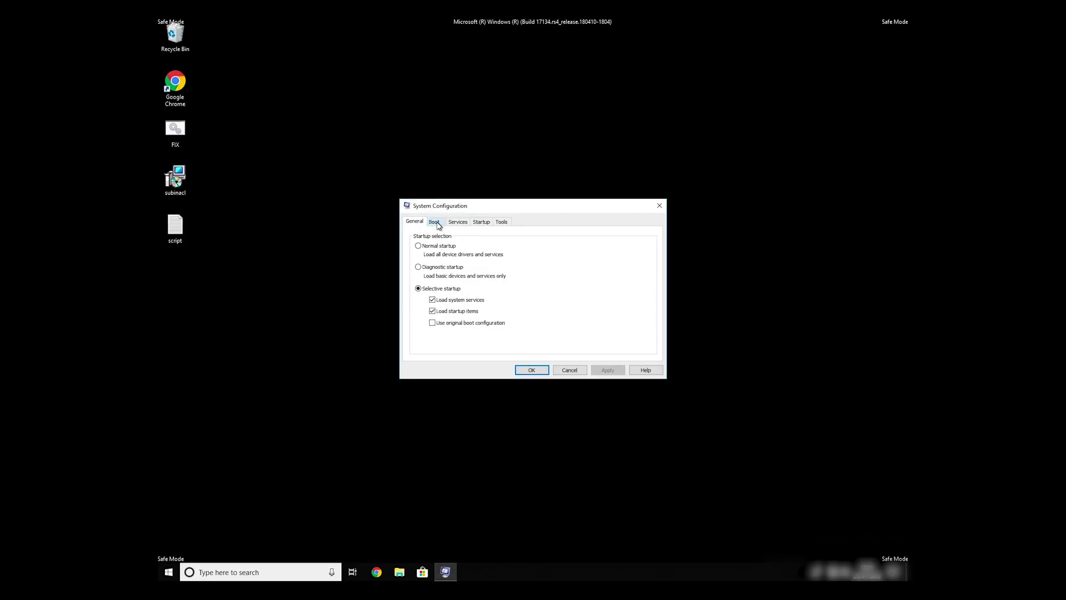
{"action": "left_click", "coordinate": [435, 222]}
{"action": "left_click", "coordinate": [443, 314]}
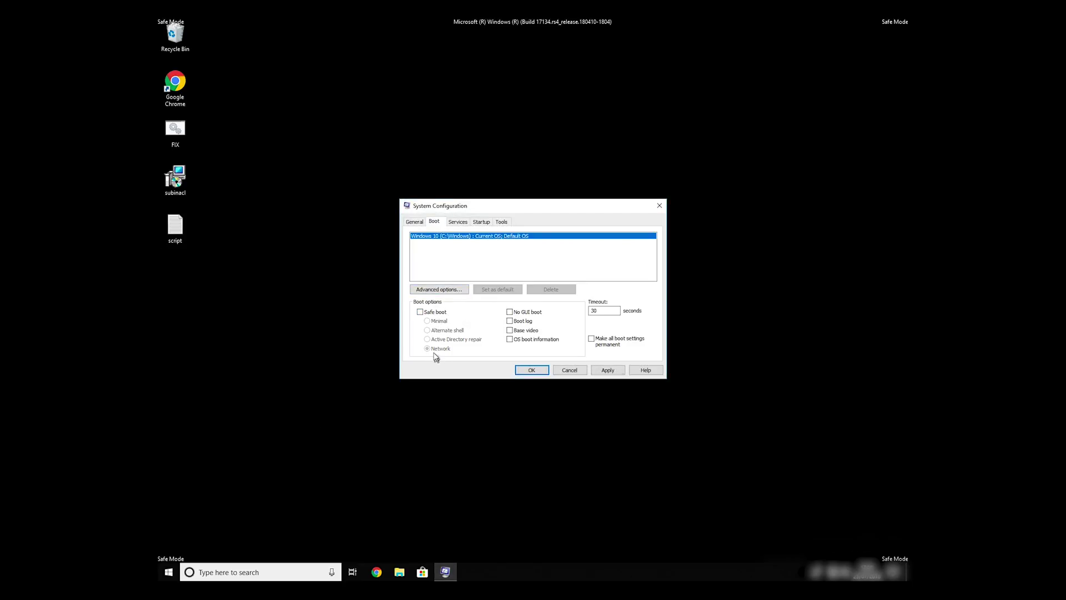
{"action": "left_click", "coordinate": [608, 370]}
{"action": "left_click", "coordinate": [527, 371]}
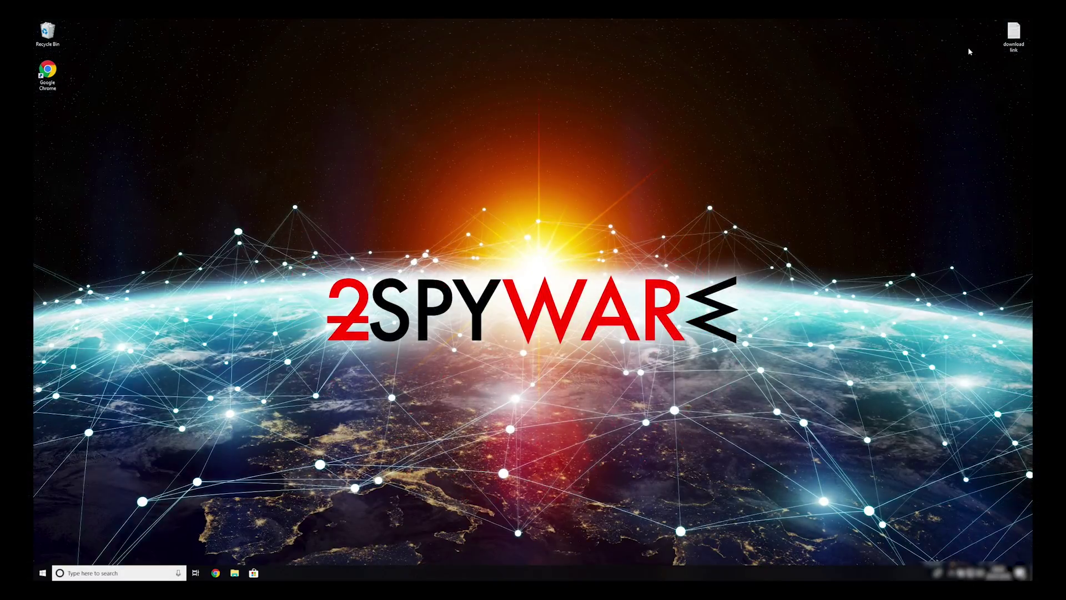
Step: Copy the download URL from the desktop link file and close it
{"action": "double_click", "coordinate": [1014, 34]}
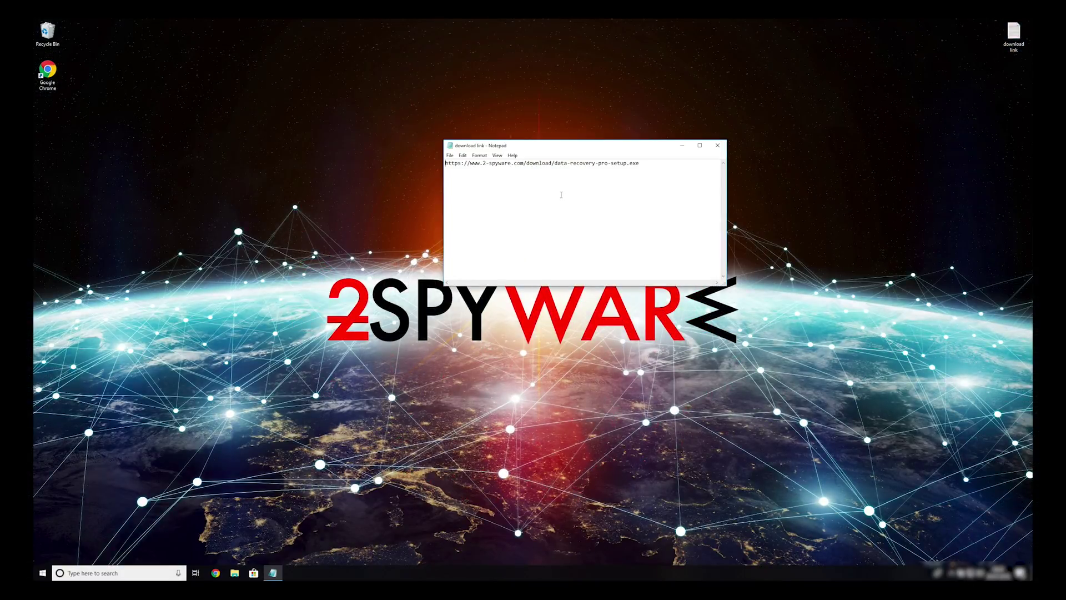
{"action": "left_click_drag", "start_coordinate": [663, 177], "coordinate": [443, 162]}
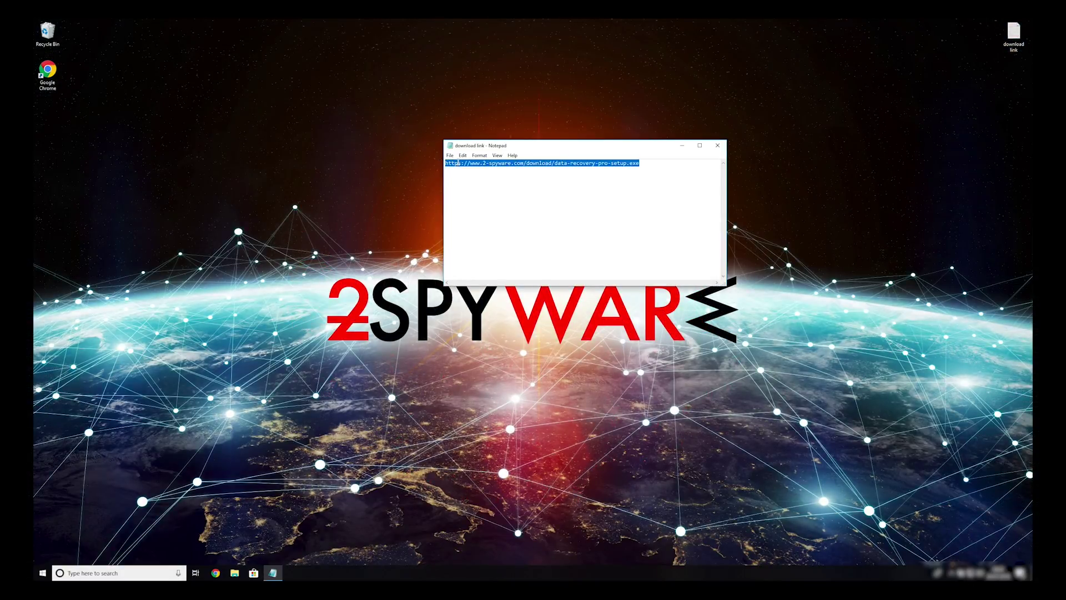
{"action": "right_click", "coordinate": [457, 163]}
{"action": "left_click", "coordinate": [478, 185]}
{"action": "left_click", "coordinate": [722, 147]}
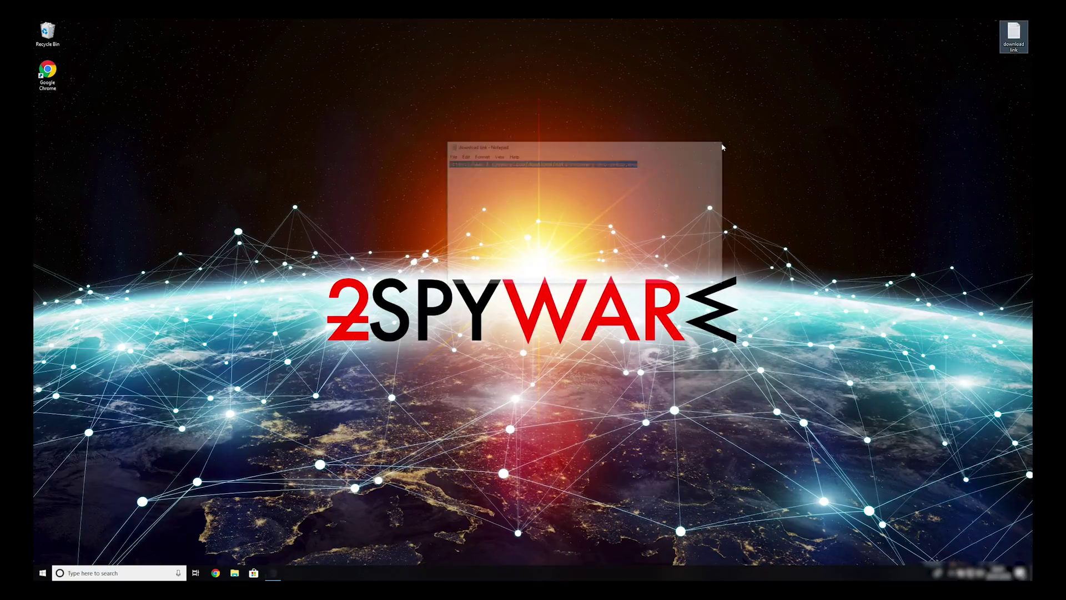
Step: Paste the URL into Chrome's address bar to download the installer and run it
{"action": "left_click", "coordinate": [215, 572]}
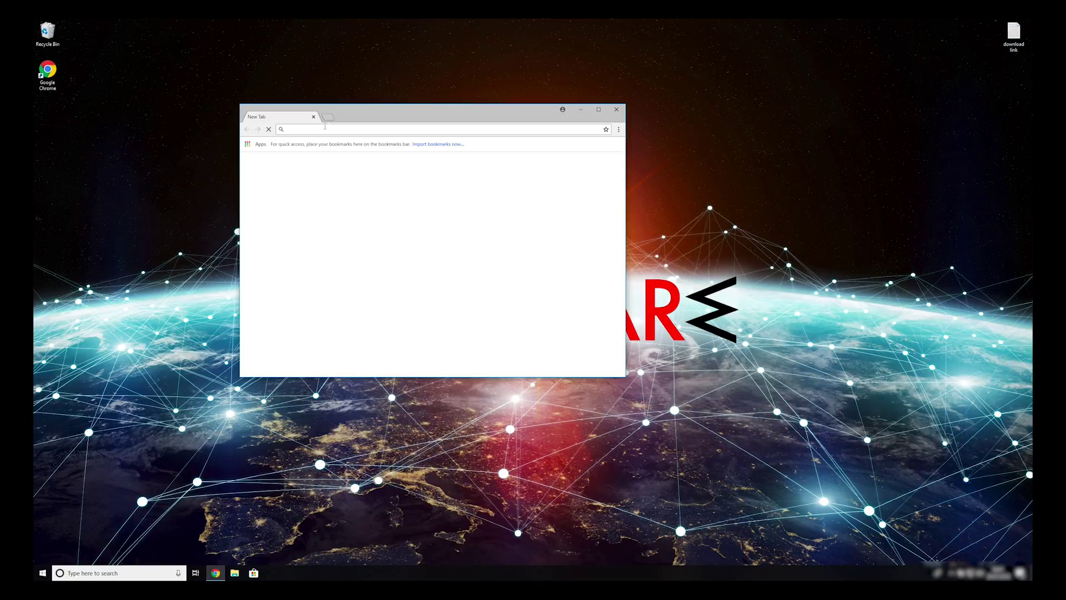
{"action": "right_click", "coordinate": [333, 129]}
{"action": "left_click", "coordinate": [362, 177]}
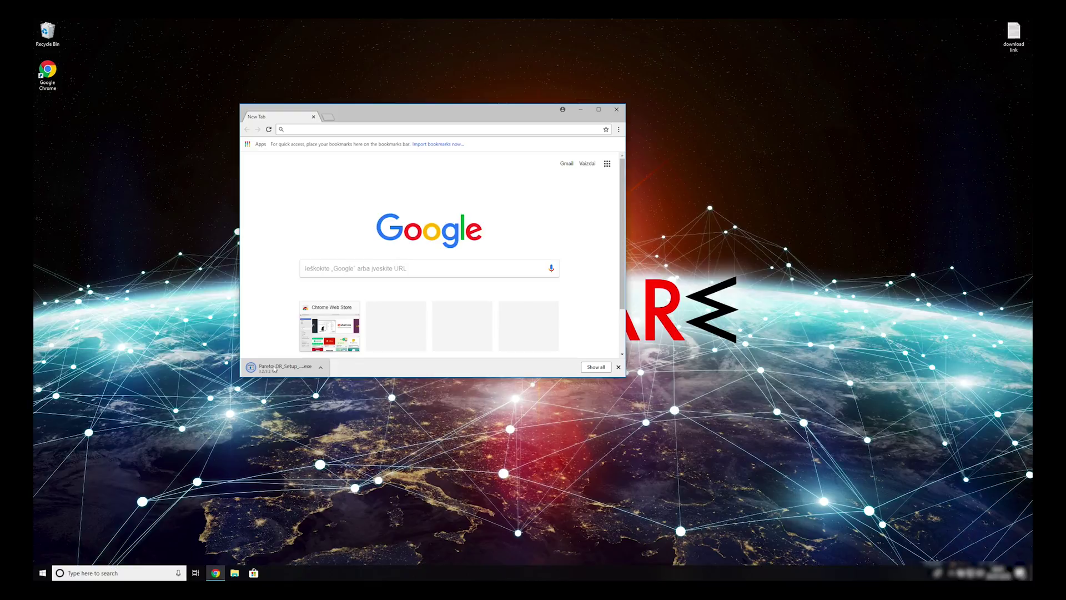
{"action": "left_click", "coordinate": [274, 368]}
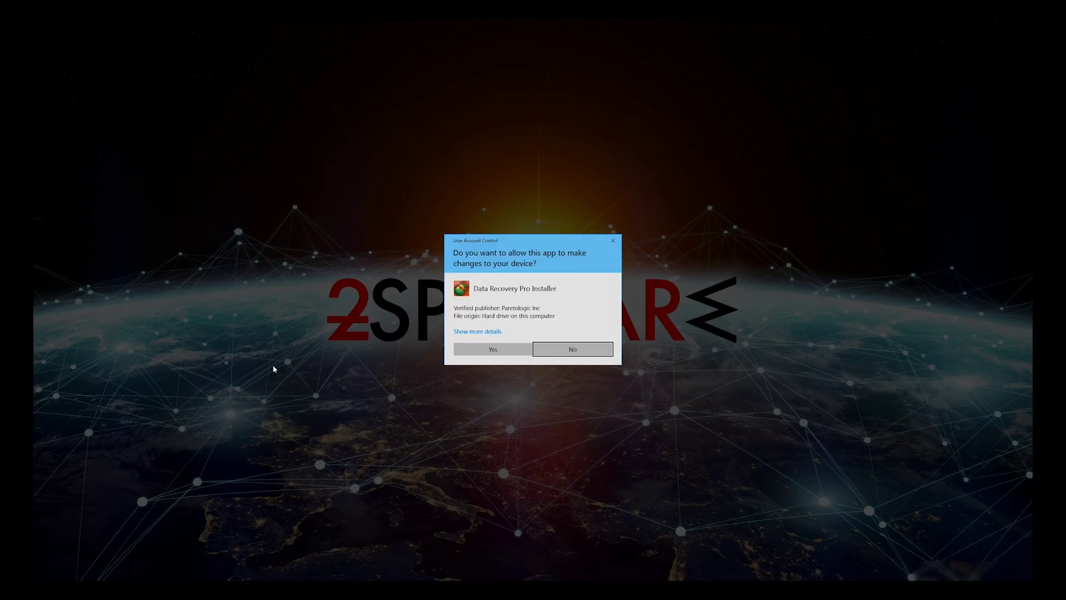
Step: Allow setup, accept the license, install to the default folder and launch Data Recovery Pro
{"action": "left_click", "coordinate": [494, 349]}
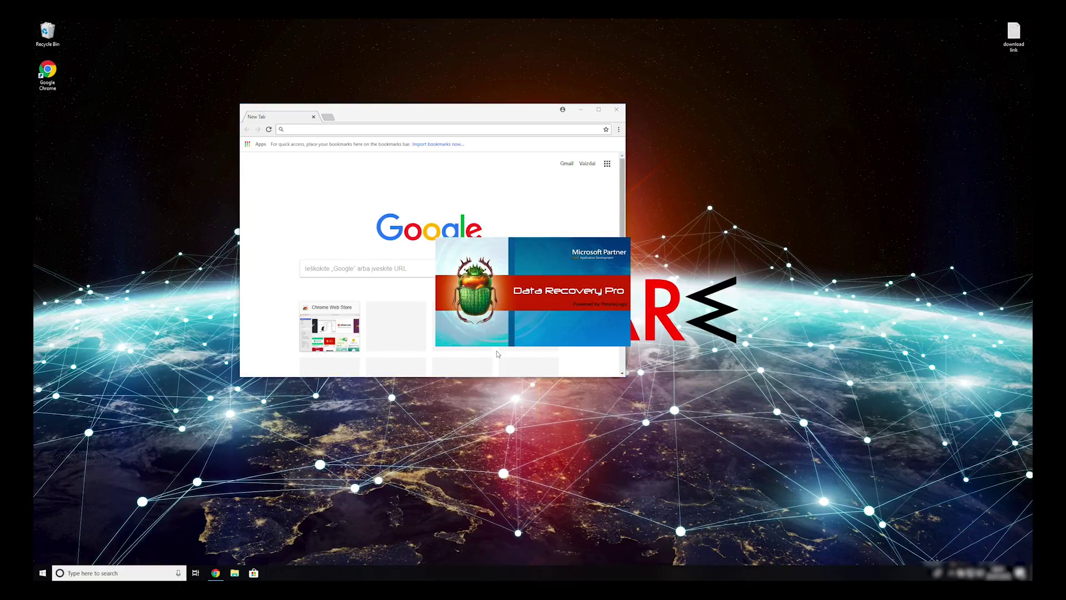
{"action": "left_click", "coordinate": [589, 382]}
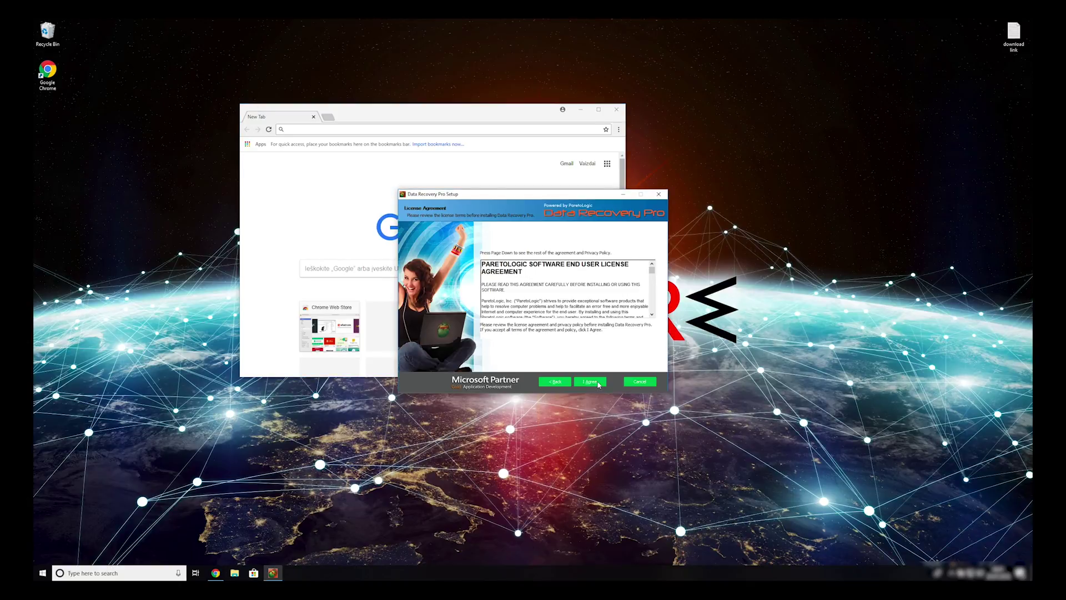
{"action": "left_click_drag", "start_coordinate": [653, 274], "coordinate": [652, 312]}
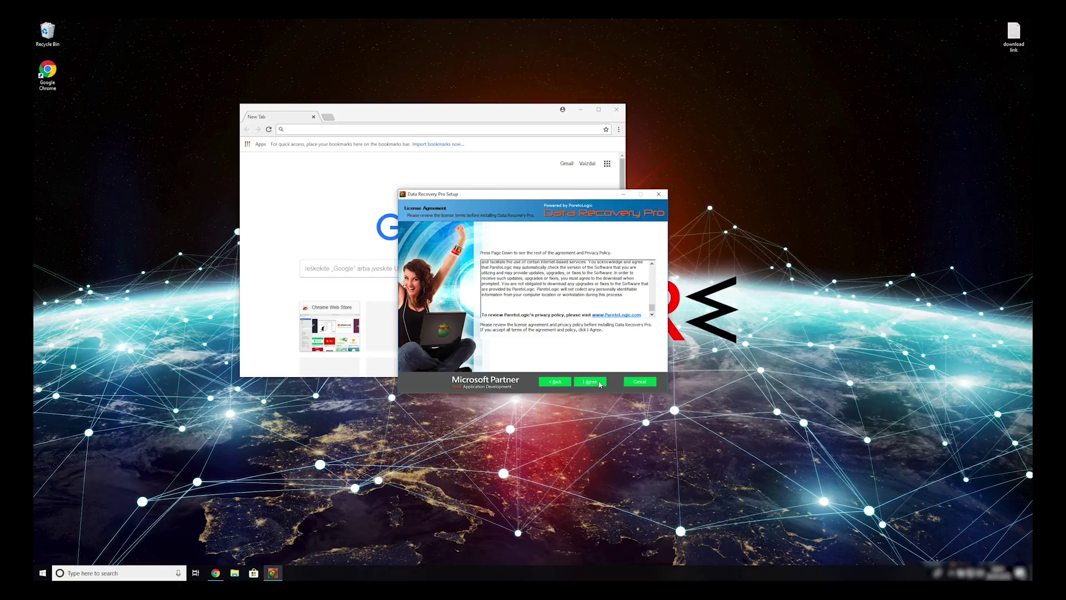
{"action": "left_click", "coordinate": [599, 383]}
{"action": "left_click", "coordinate": [599, 382]}
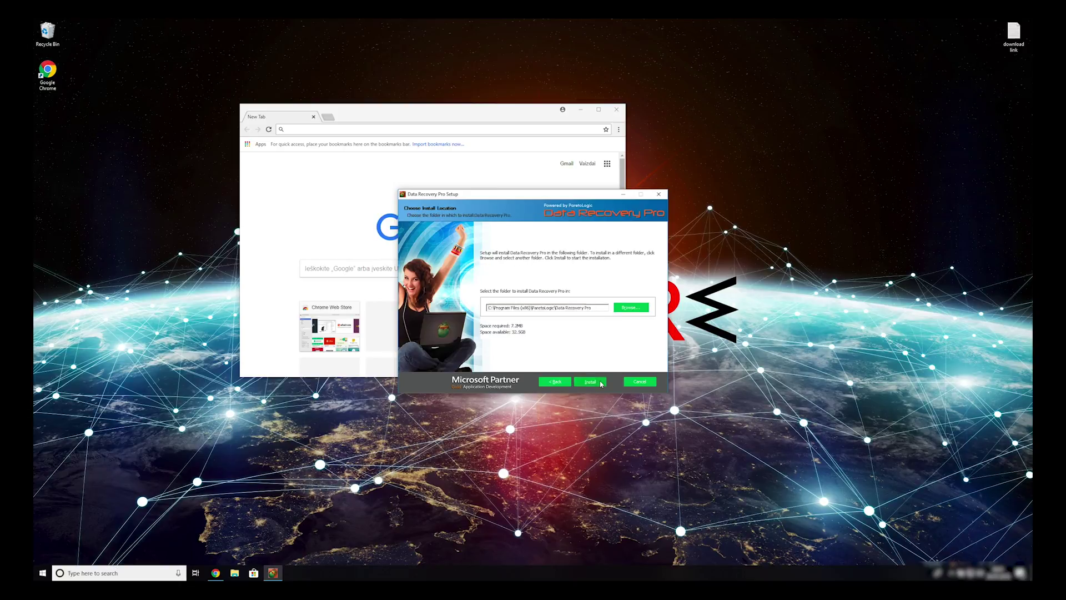
{"action": "left_click", "coordinate": [590, 382]}
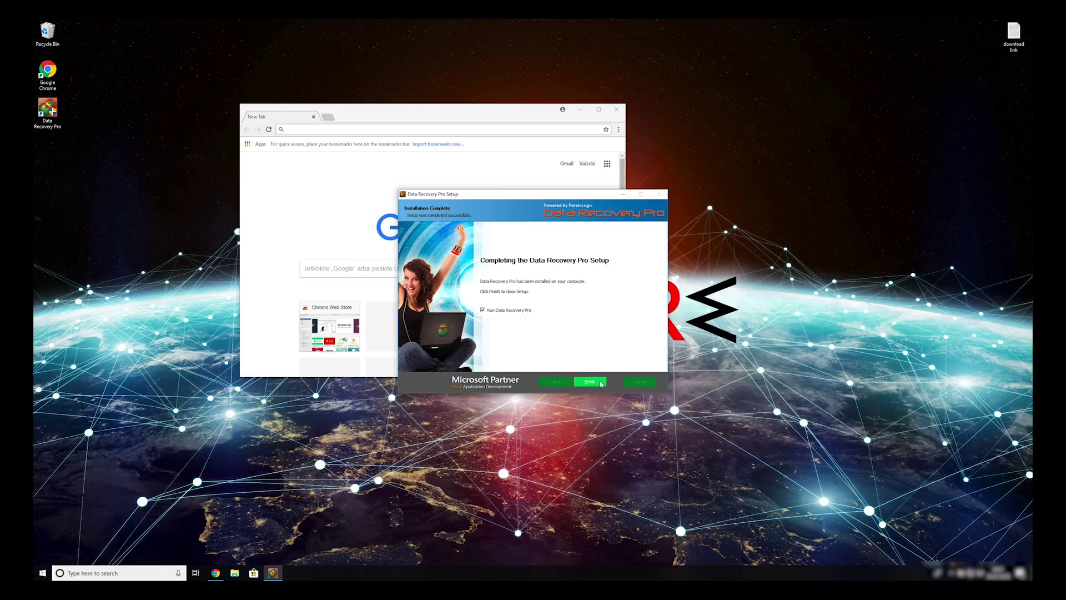
{"action": "left_click", "coordinate": [602, 383]}
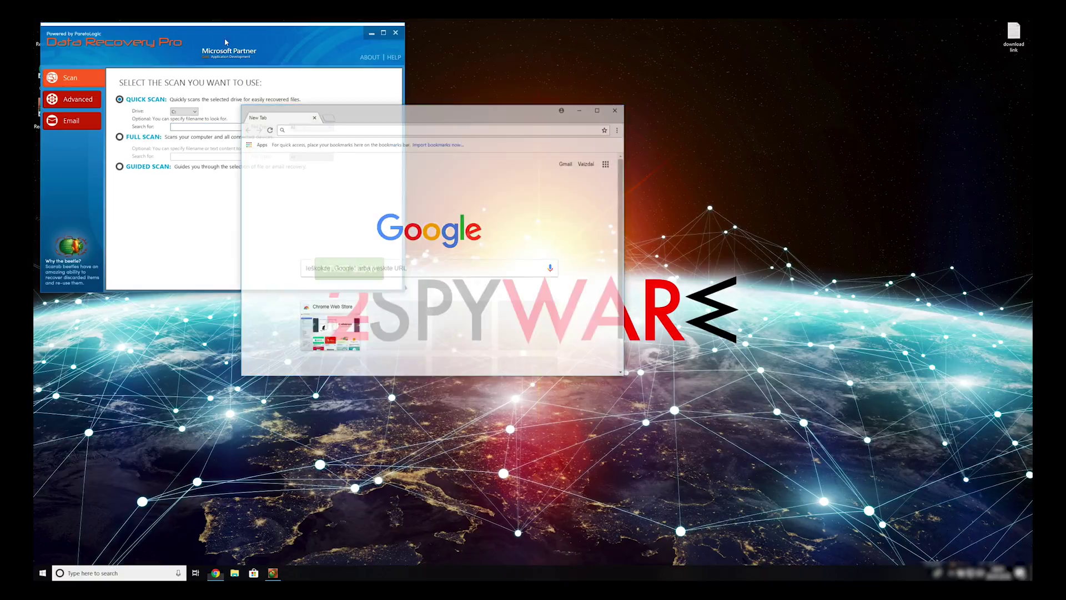
Step: Center the Data Recovery Pro window and start a Quick Scan of Local Disk (C:)
{"action": "left_click_drag", "start_coordinate": [246, 24], "coordinate": [564, 55]}
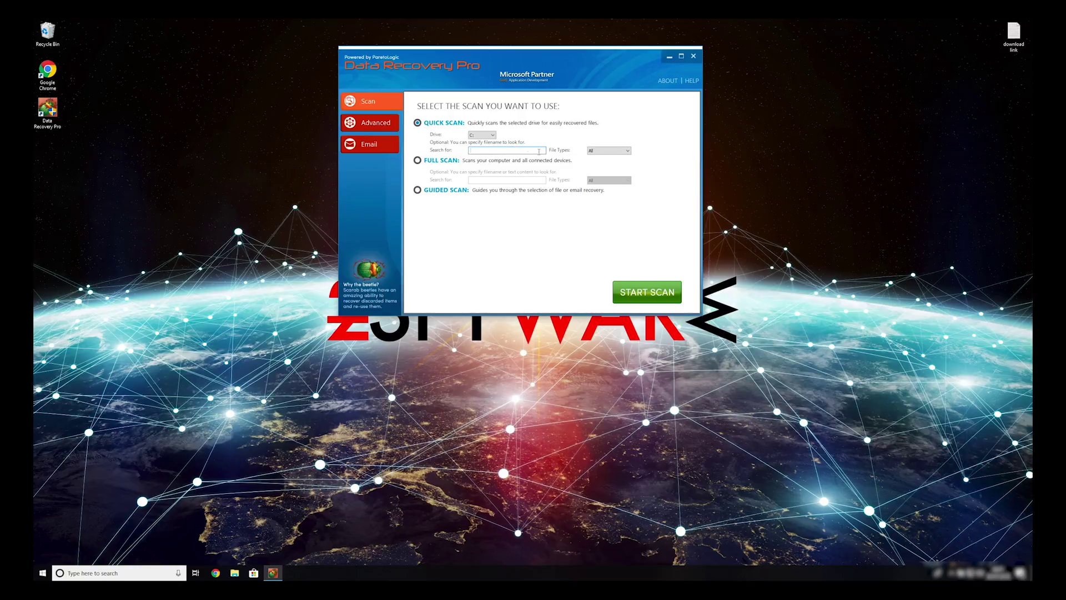
{"action": "left_click", "coordinate": [609, 150]}
{"action": "left_click", "coordinate": [530, 162]}
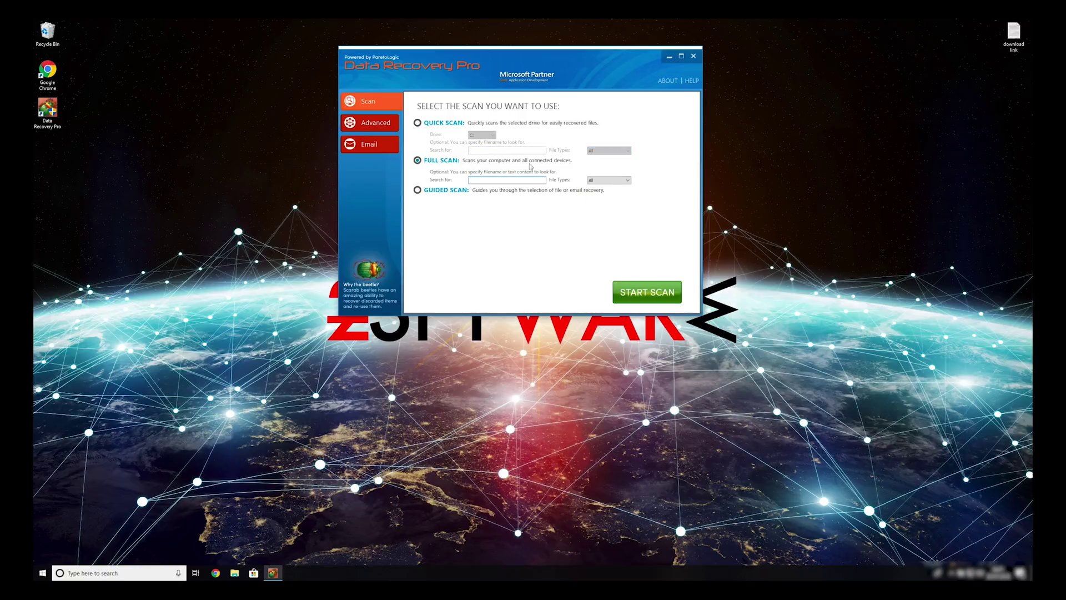
{"action": "left_click", "coordinate": [452, 124]}
{"action": "left_click", "coordinate": [650, 295]}
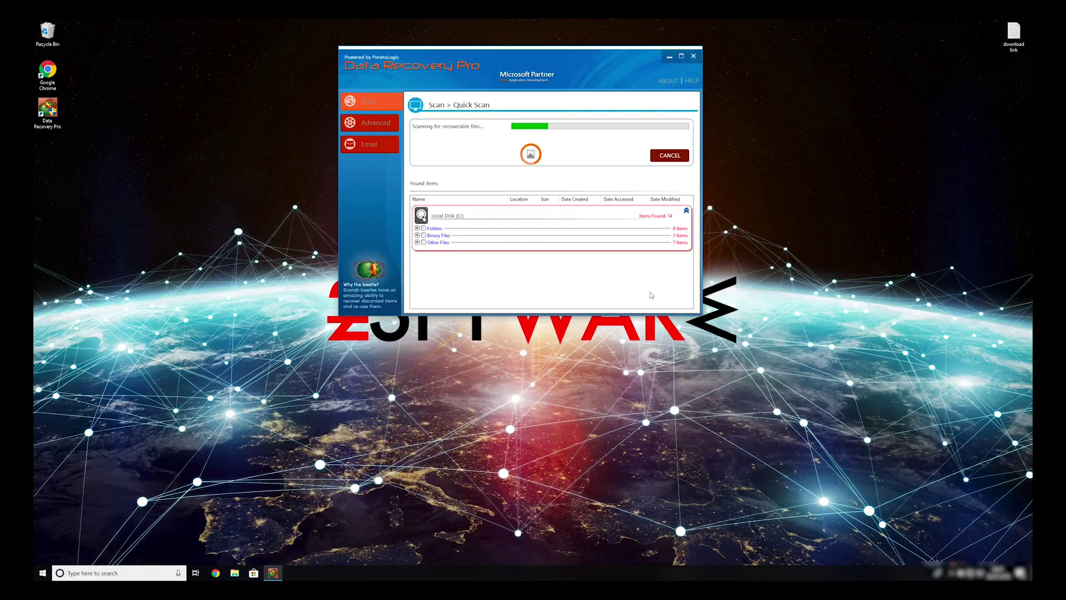